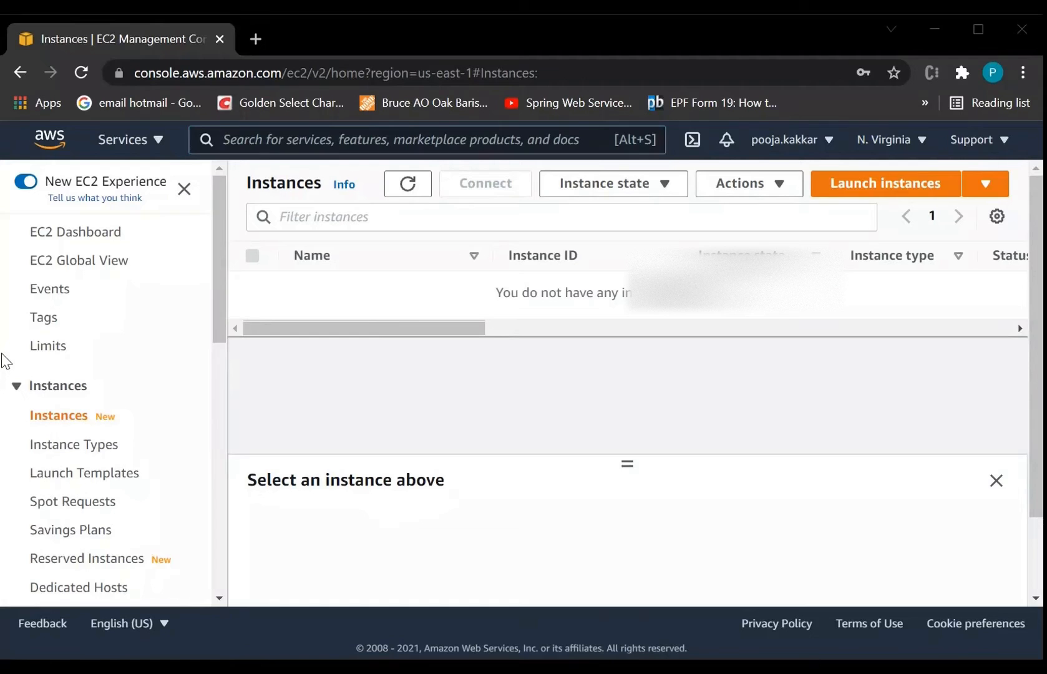
Step: Go to the console home page, browse the full list of AWS services and open EC2 under Compute
key("alt+s")
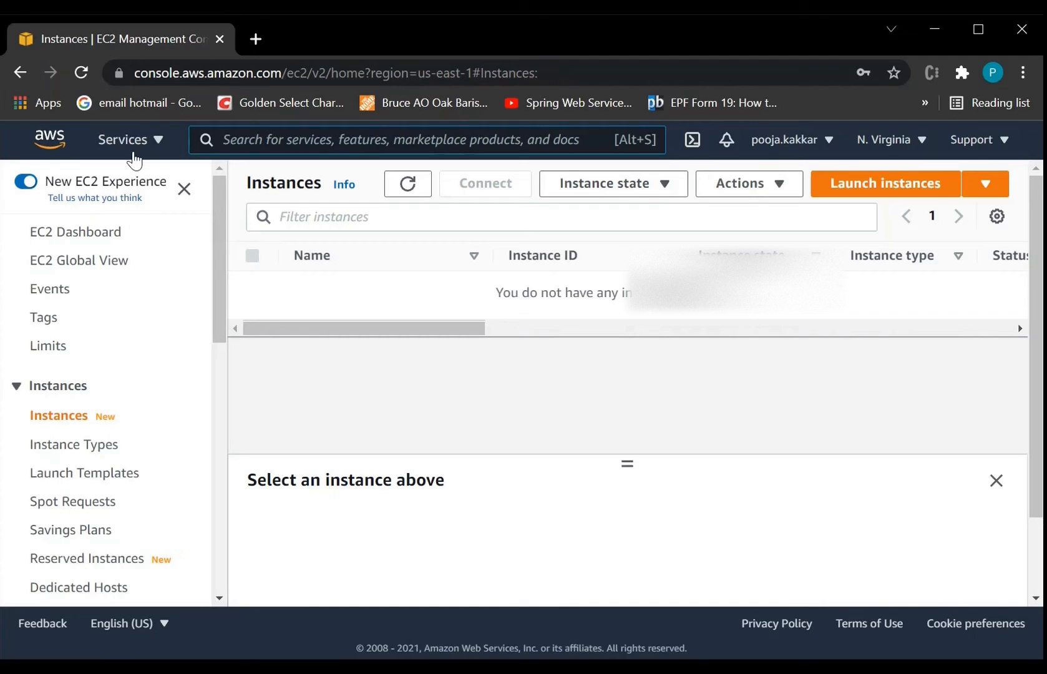
left_click(55, 152)
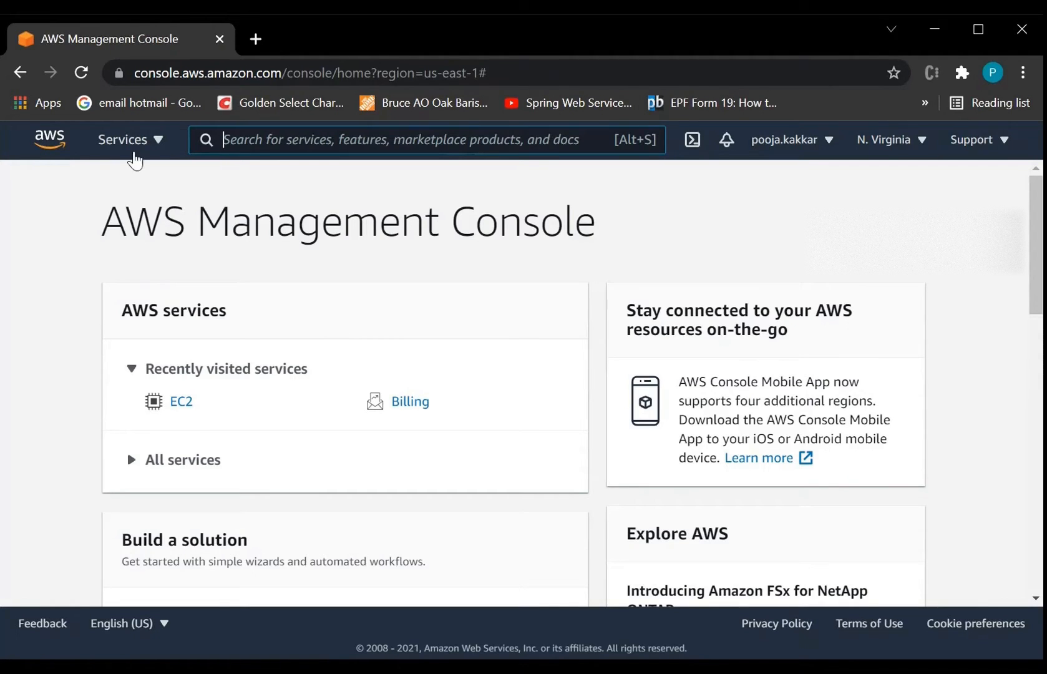
left_click(137, 151)
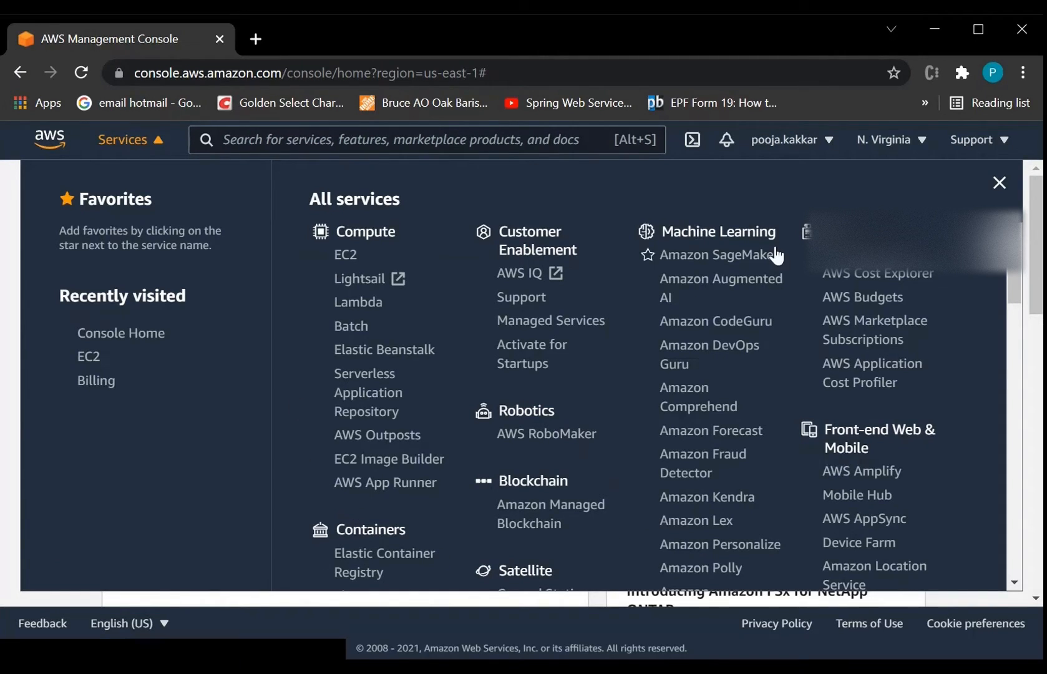
scroll(378, 412, "down", 2)
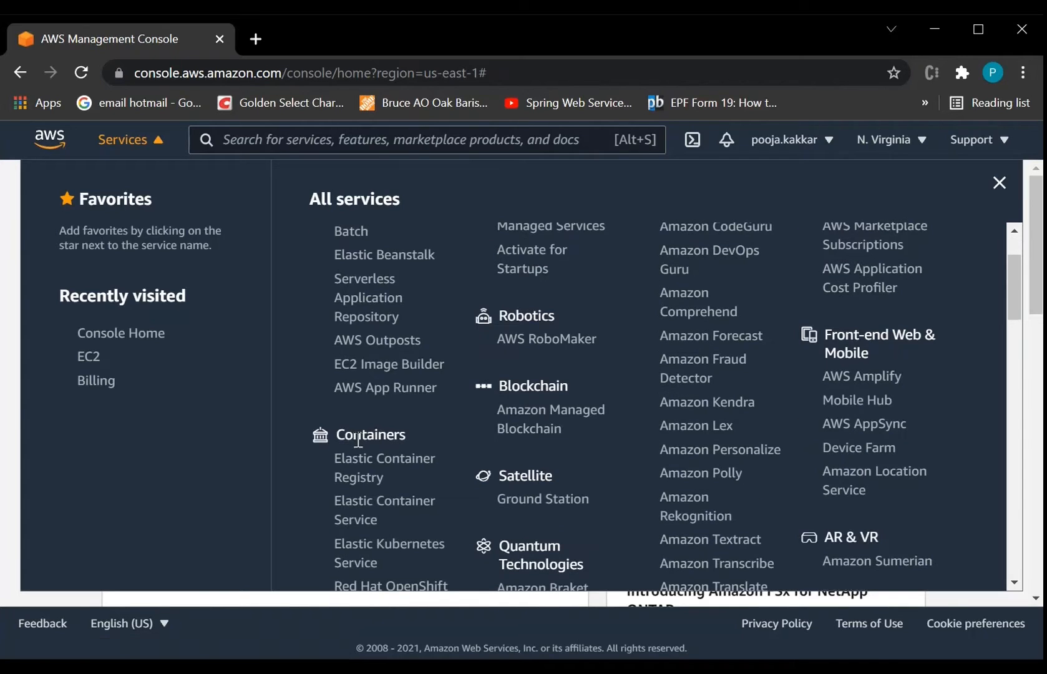
scroll(533, 451, "down", 2)
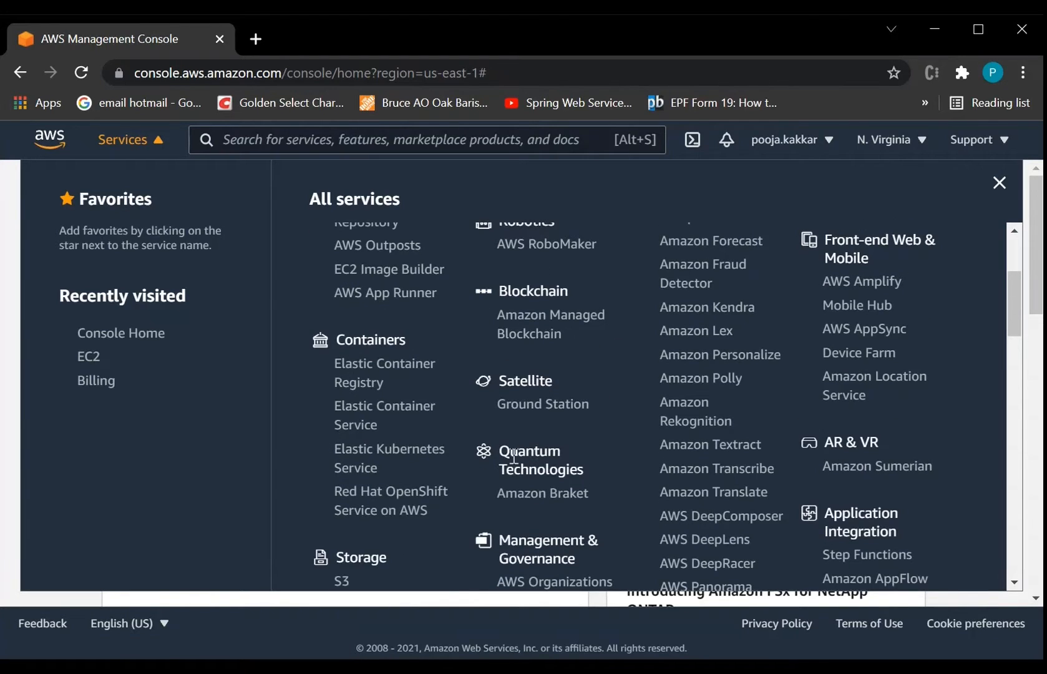
scroll(574, 411, "down", 4)
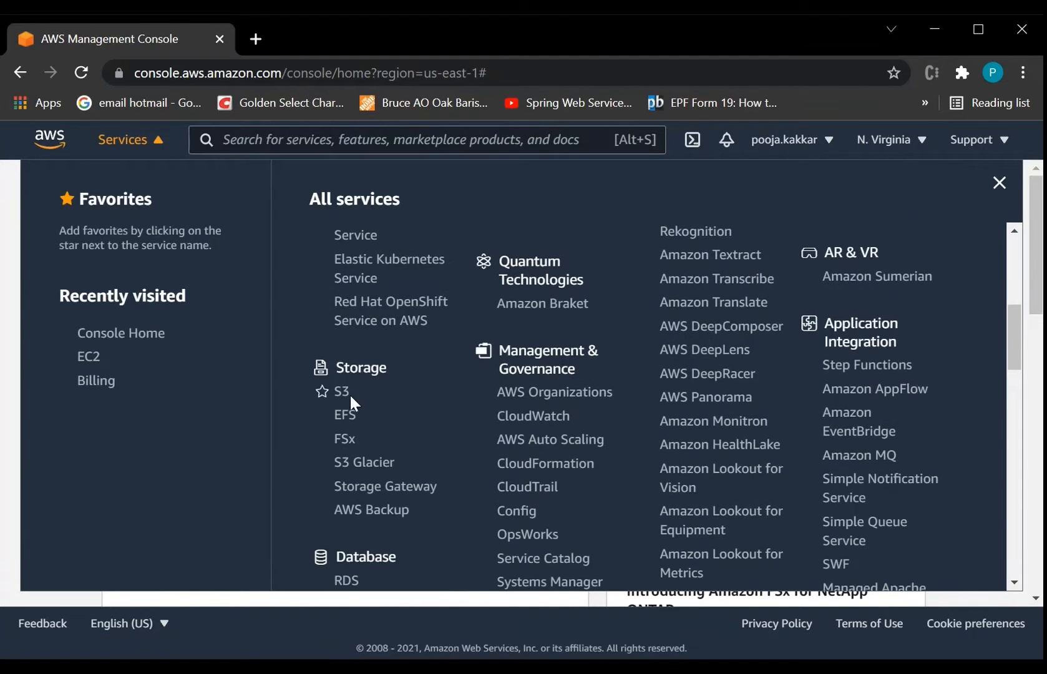
scroll(410, 412, "down", 4)
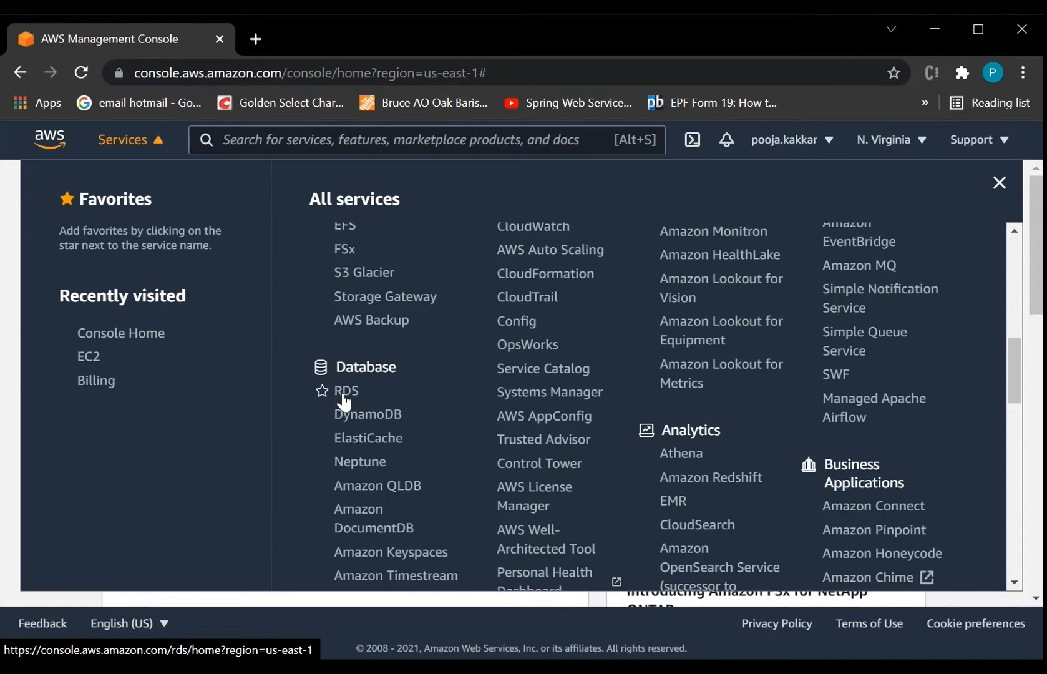
scroll(462, 417, "up", 4)
scroll(462, 411, "up", 5)
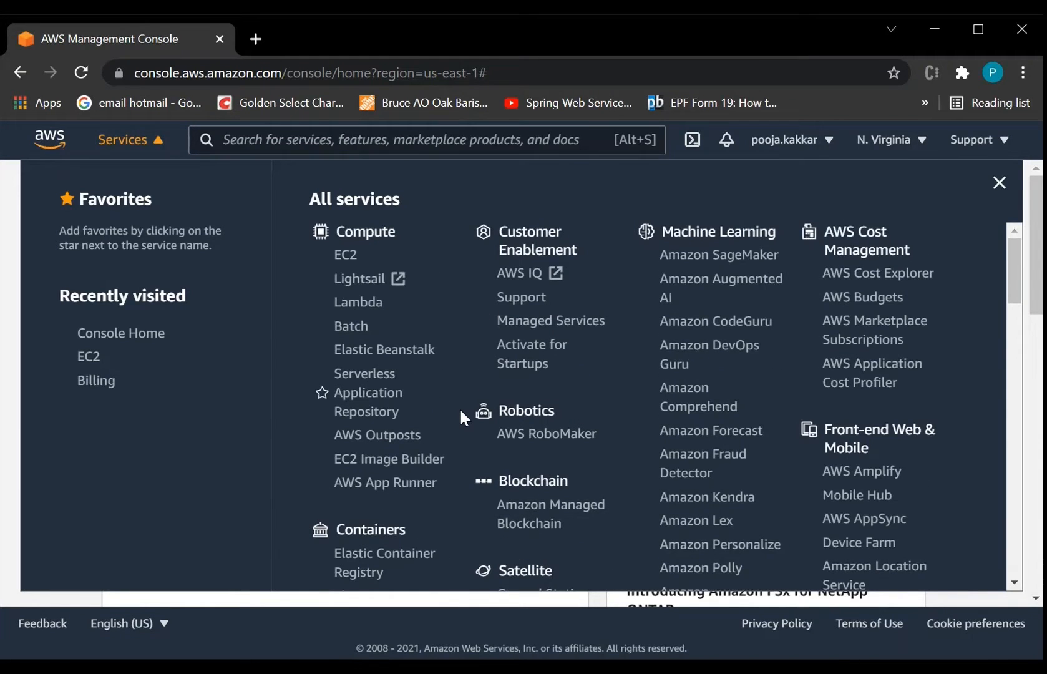
left_click(351, 255)
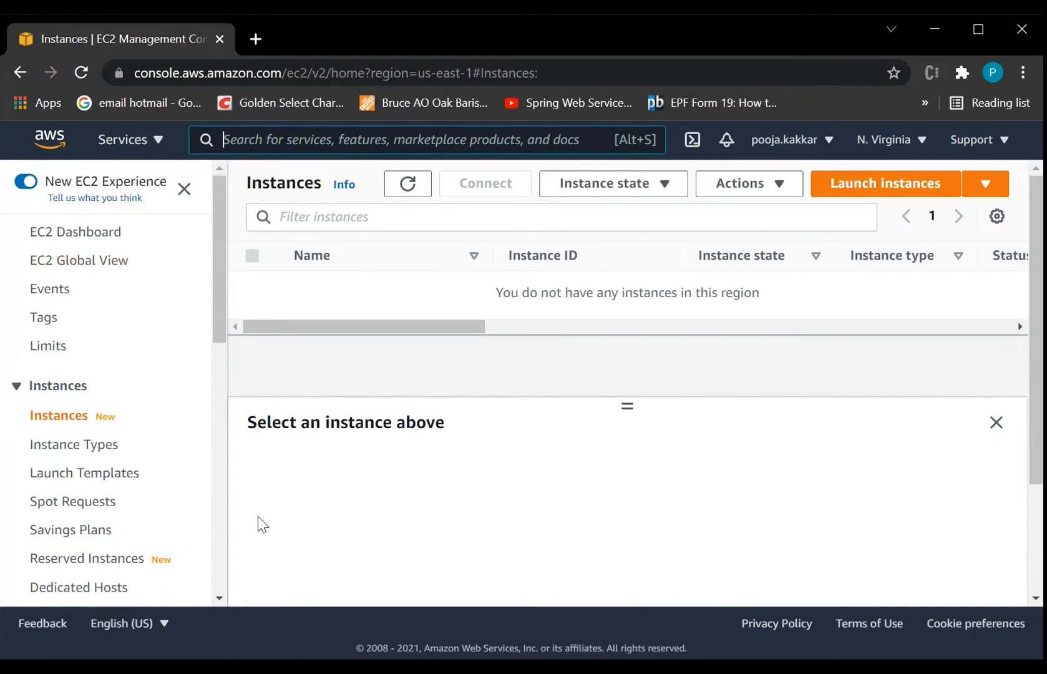
Step: Start launching an instance, browse the available machine images and select the 64-bit (x86) Amazon Linux 2 AMI (HVM), SSD Volume Type
left_click(953, 195)
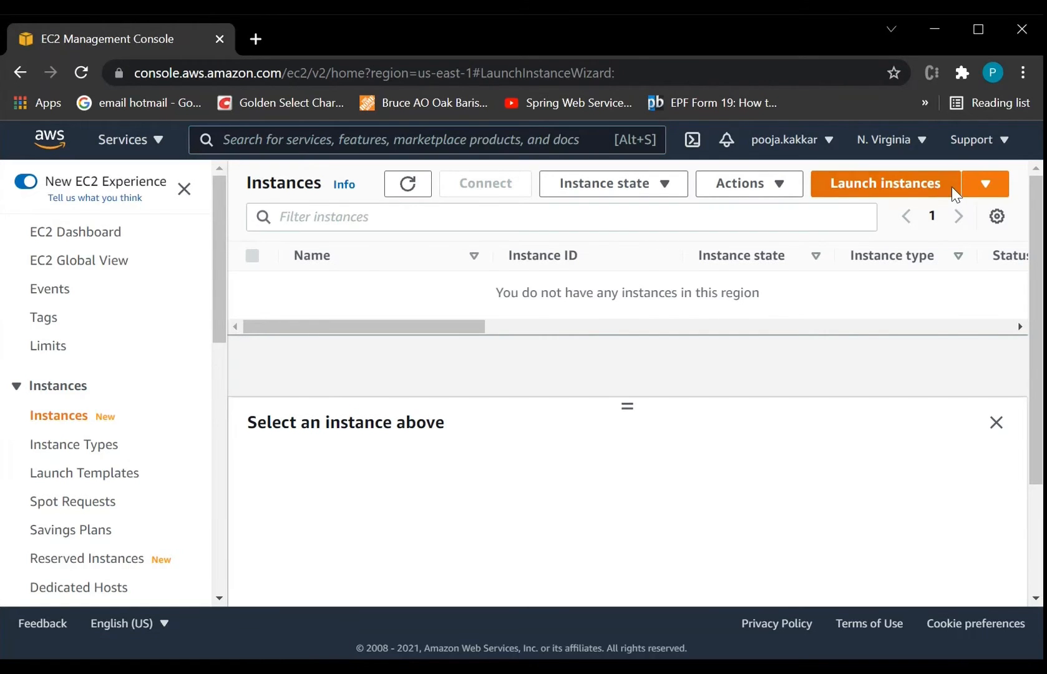
scroll(711, 362, "down", 2)
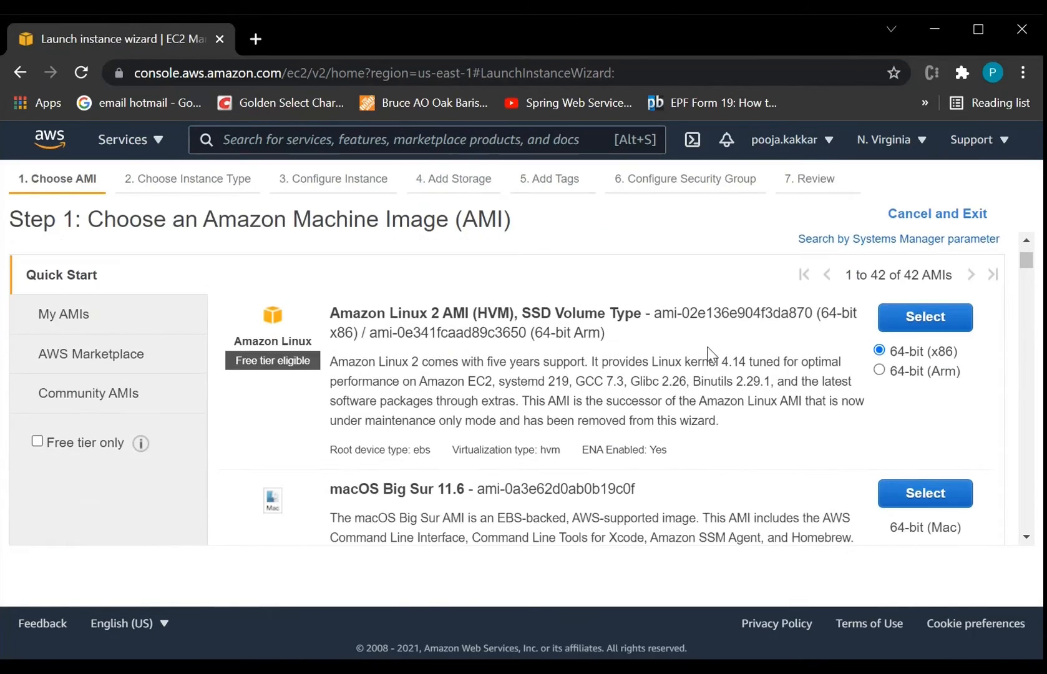
scroll(708, 356, "down", 5)
scroll(615, 388, "up", 7)
scroll(427, 380, "down", 1)
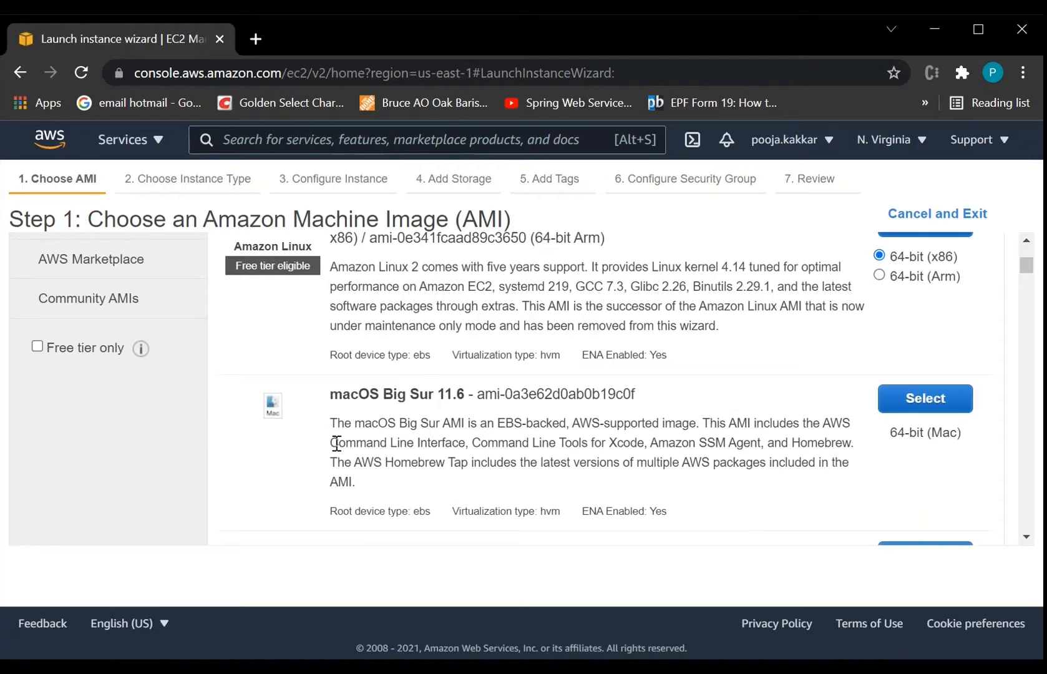
scroll(344, 415, "down", 4)
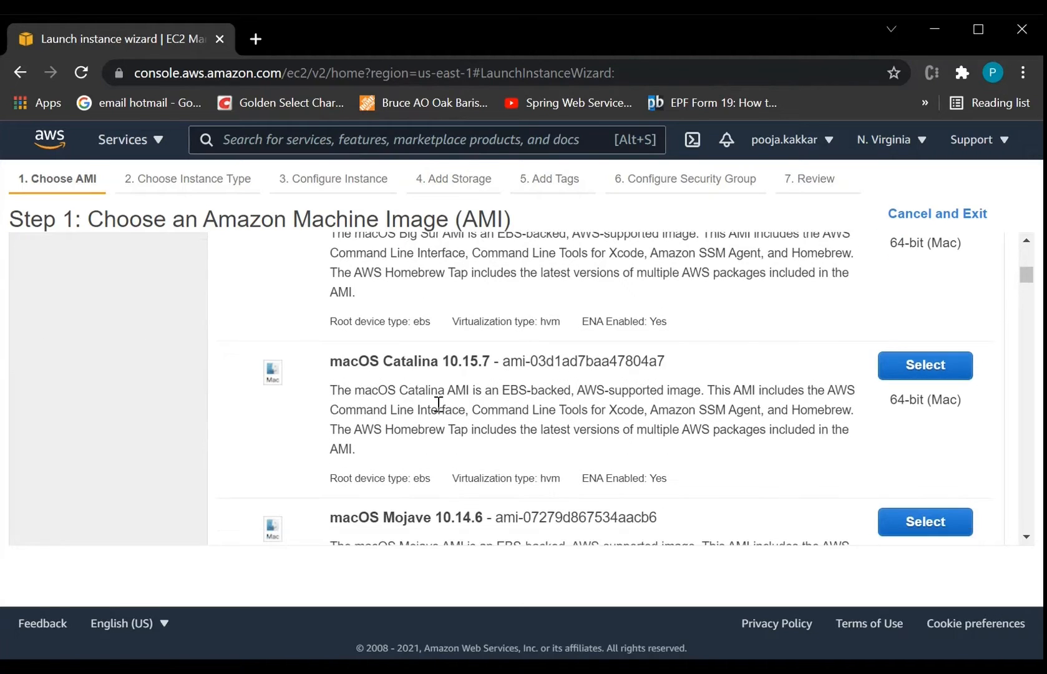
scroll(439, 405, "down", 5)
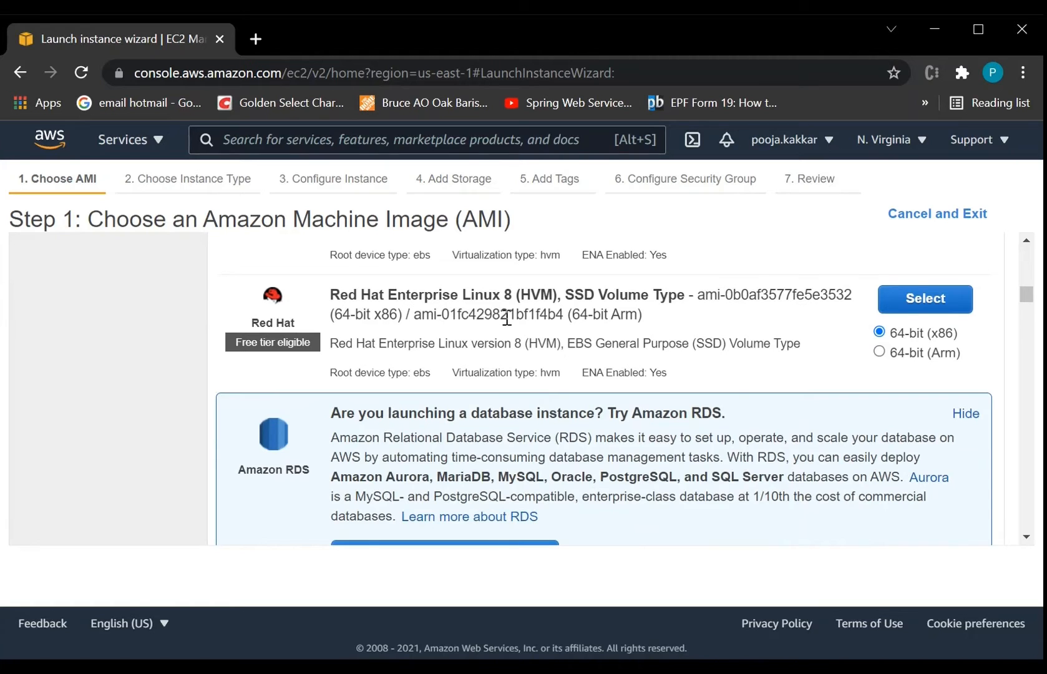
scroll(498, 388, "down", 1)
scroll(498, 388, "down", 7)
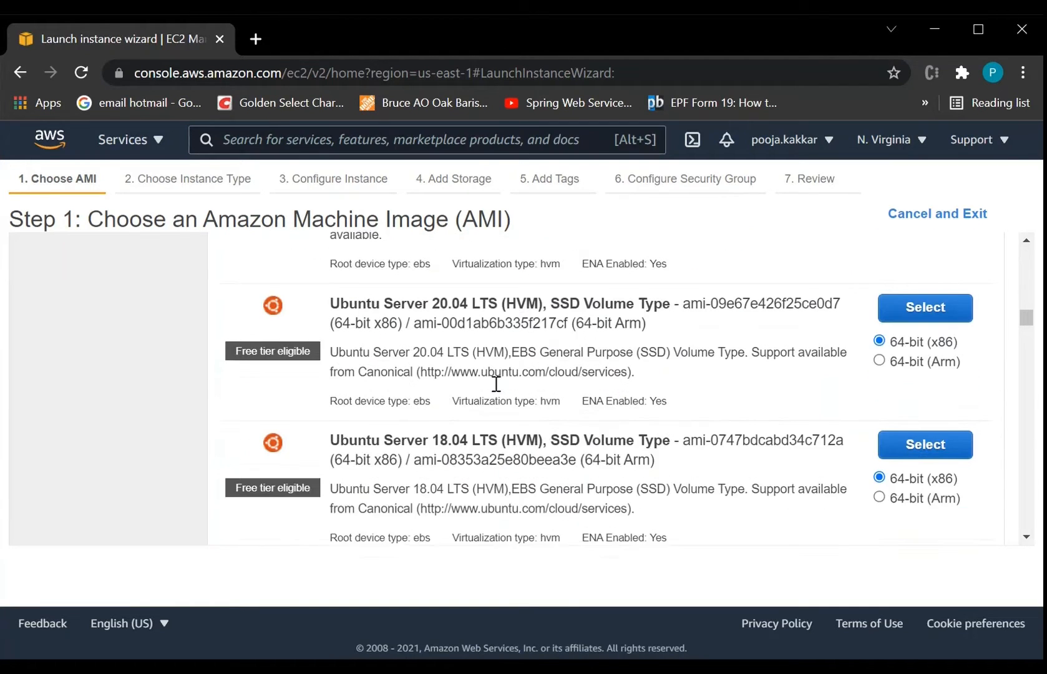
scroll(496, 384, "down", 3)
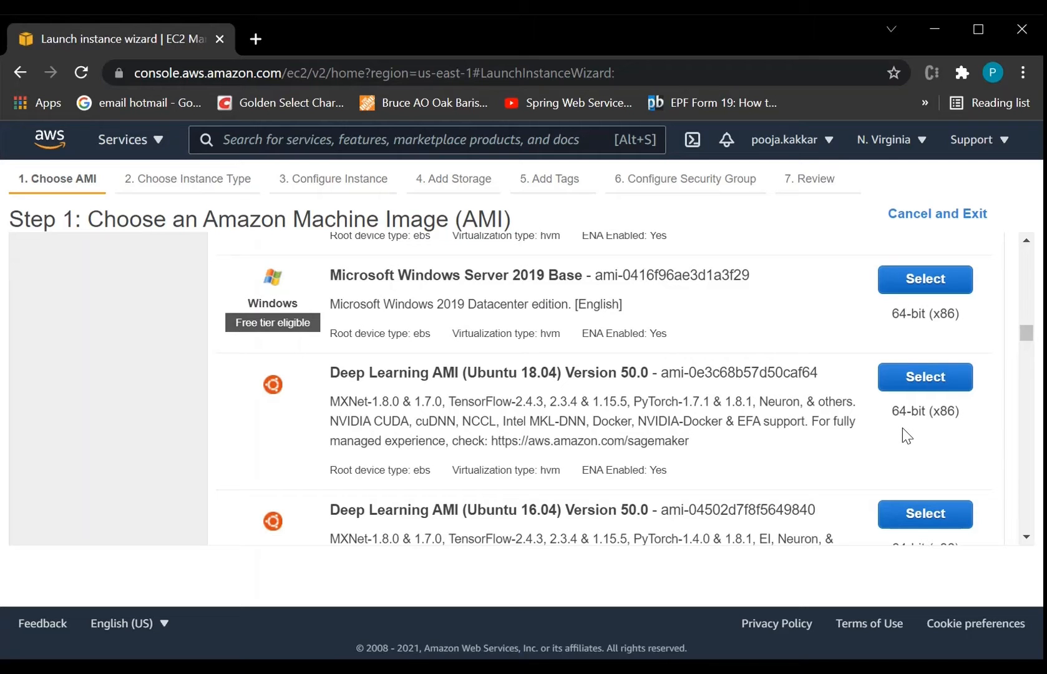
scroll(698, 429, "up", 3)
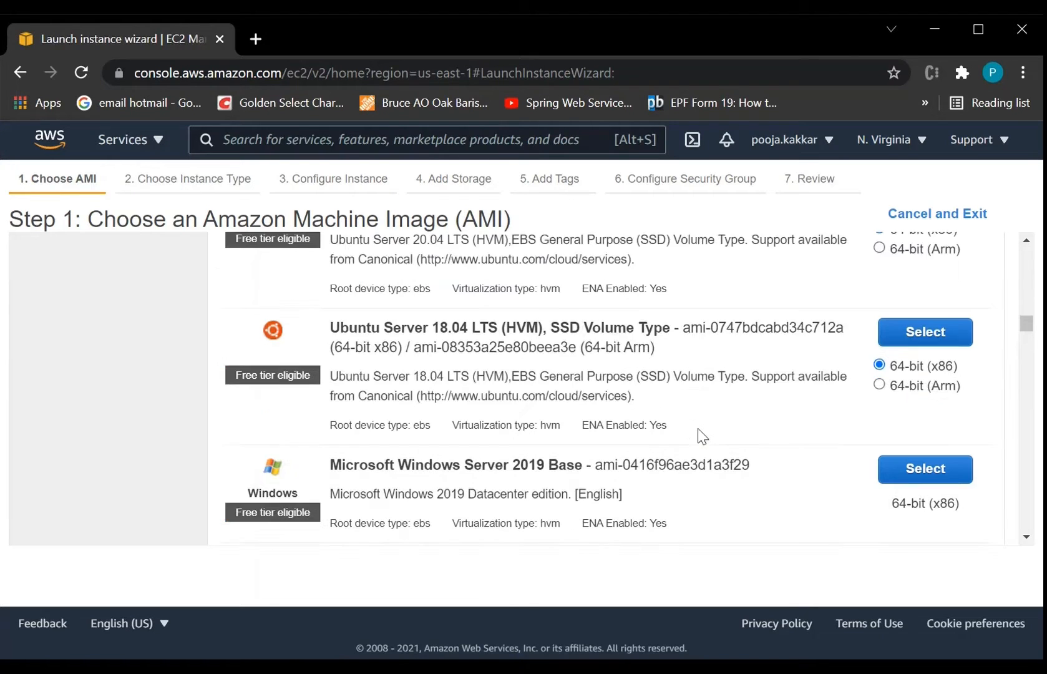
scroll(701, 429, "up", 10)
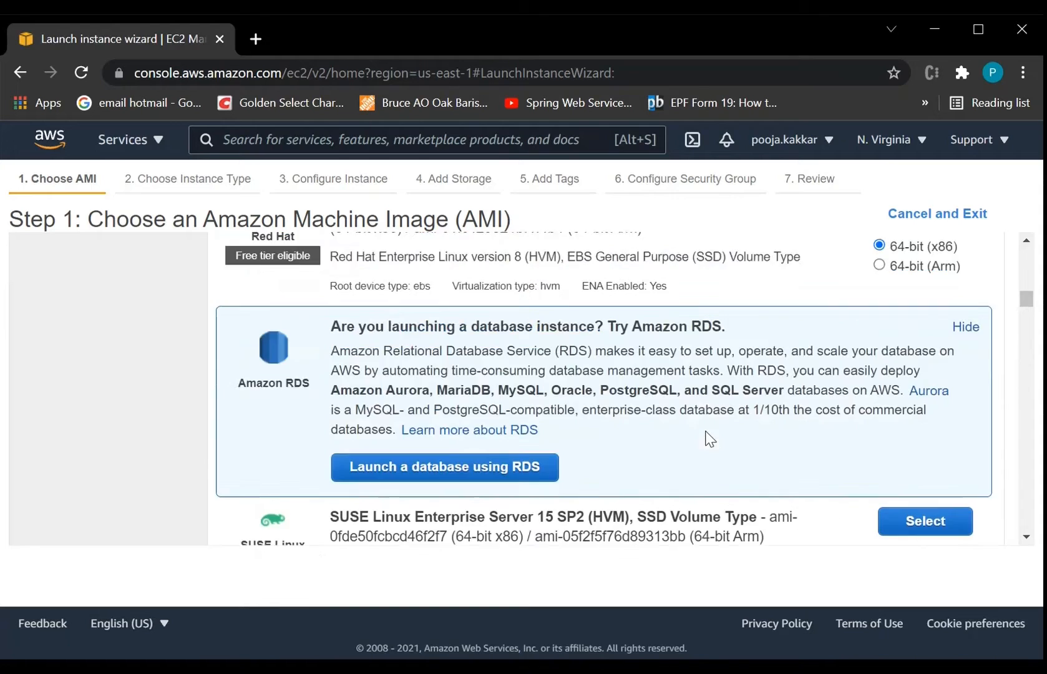
scroll(707, 432, "up", 10)
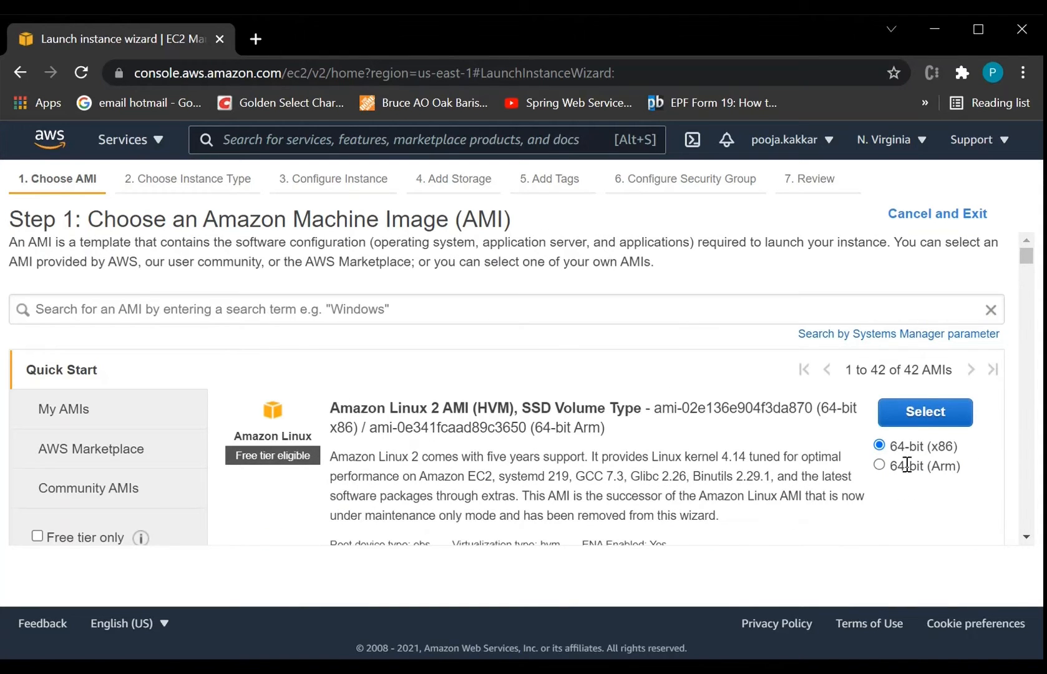
left_click(946, 420)
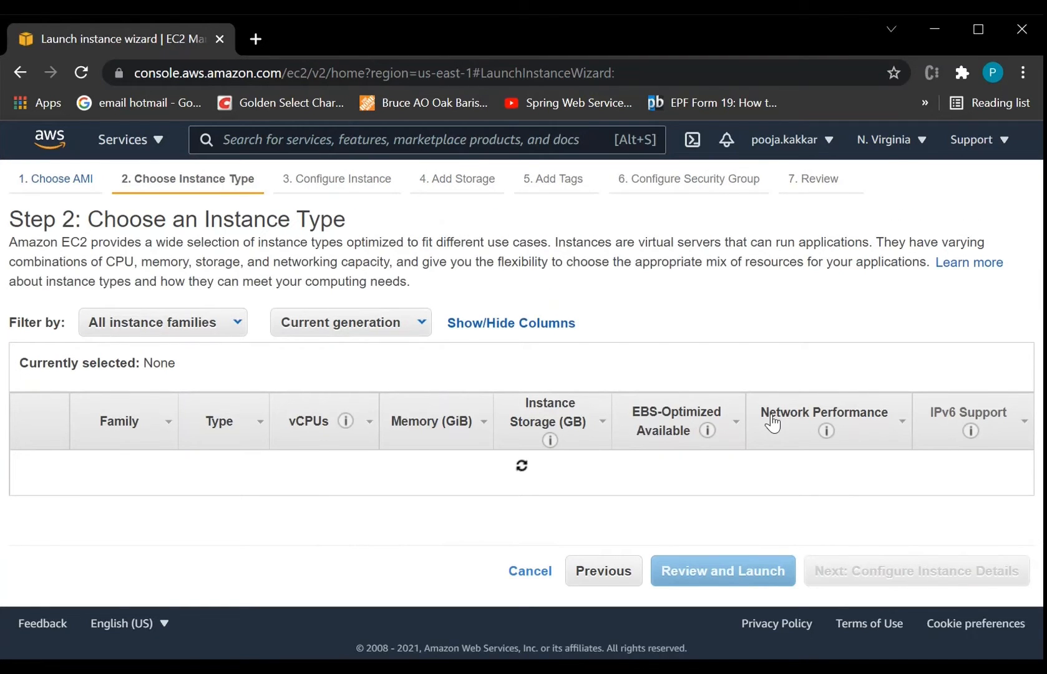
Step: Keep the free tier eligible t2.micro instance type and continue to the instance details
scroll(772, 424, "down", 2)
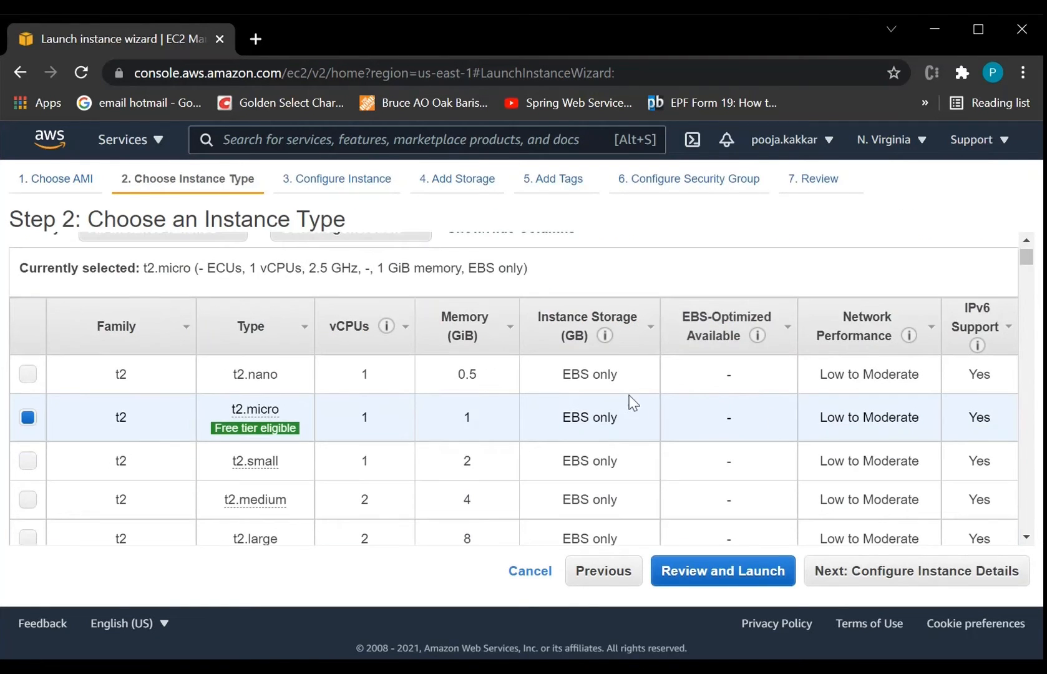
scroll(631, 402, "up", 1)
scroll(631, 402, "up", 1)
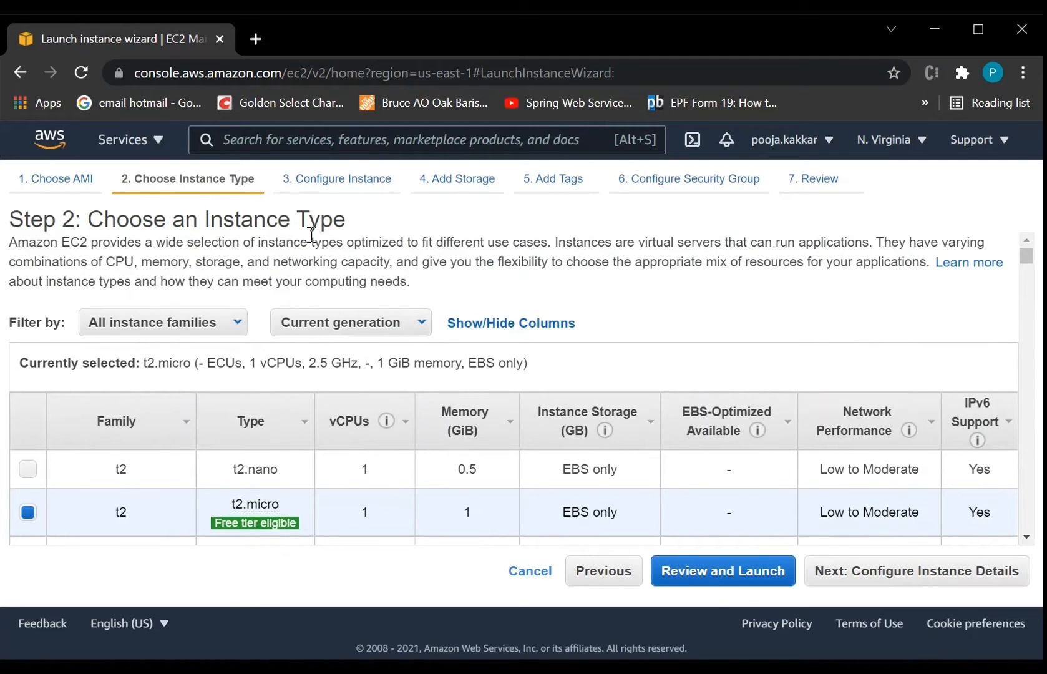
mouse_move(252, 529)
left_click(899, 573)
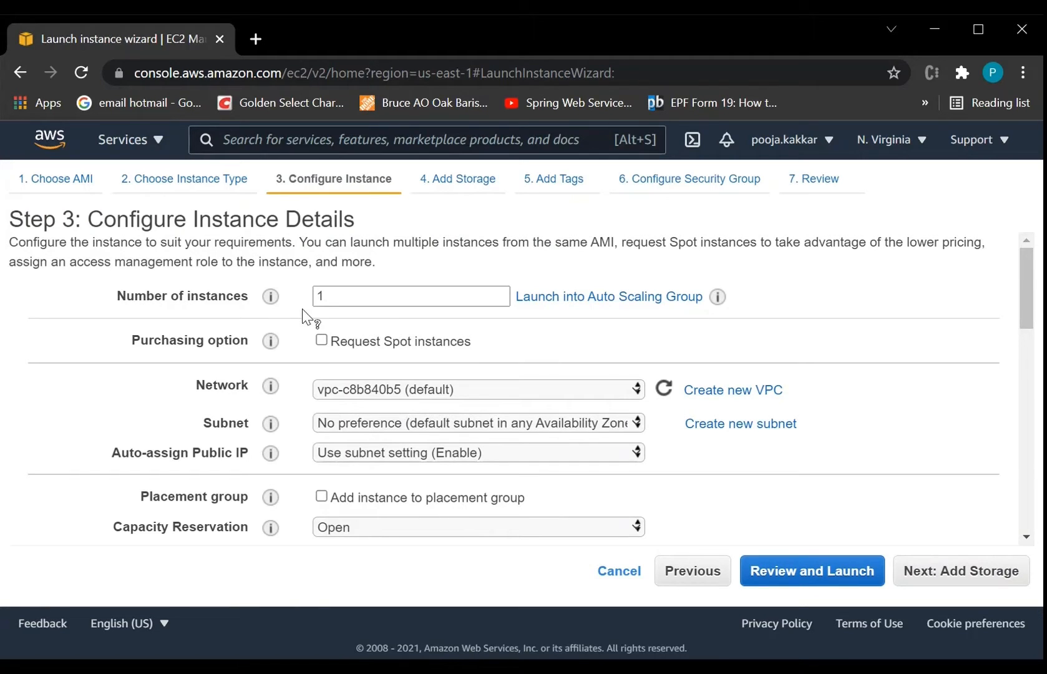
Step: Try other values such as 4 for the number of instances and set it back to 1
left_click(328, 299)
double_click(328, 300)
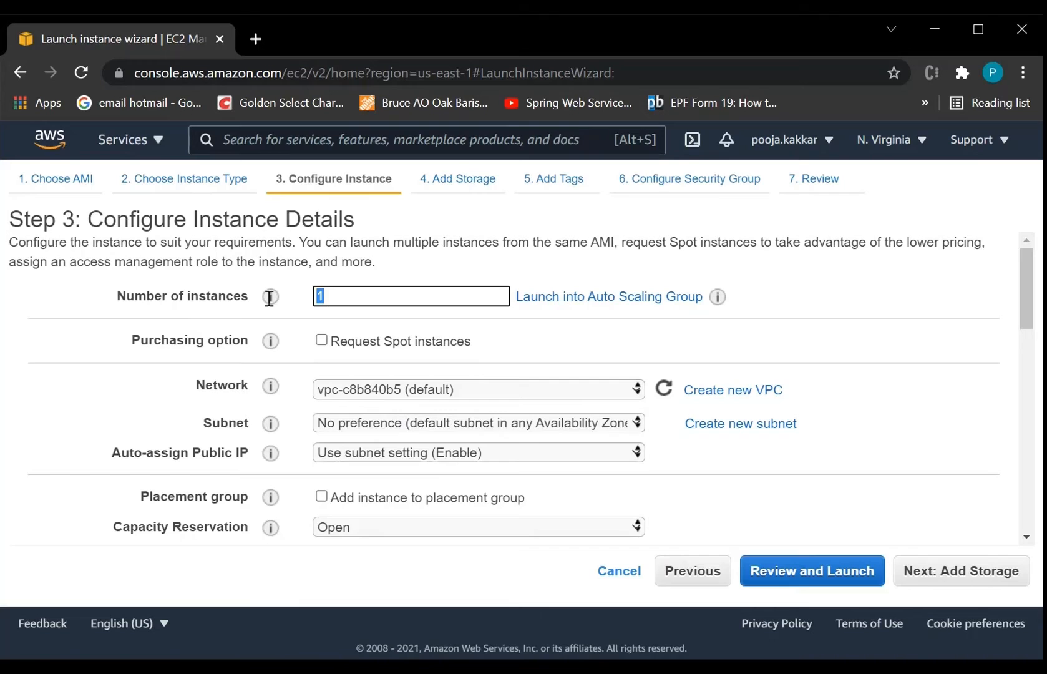
left_click(347, 294)
type("0")
key("BackSpace")
key("BackSpace")
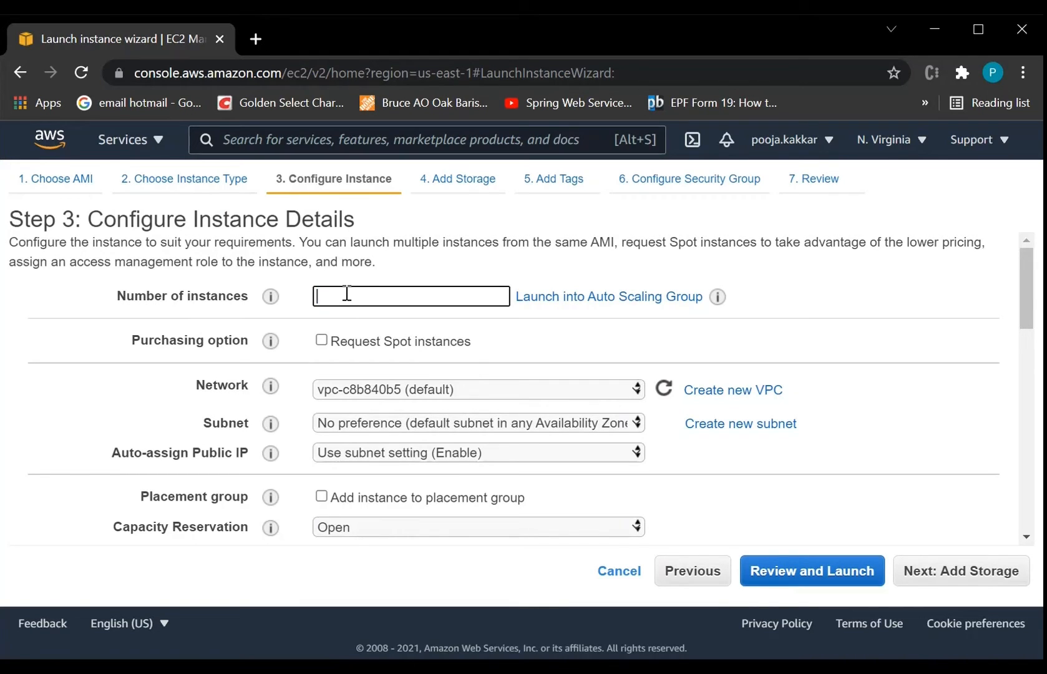
type("1")
key("BackSpace")
type("4")
key("BackSpace")
type("1")
Step: View the Spot instance prices per availability zone, leave Spot instances unrequested and continue to the storage settings
left_click(321, 341)
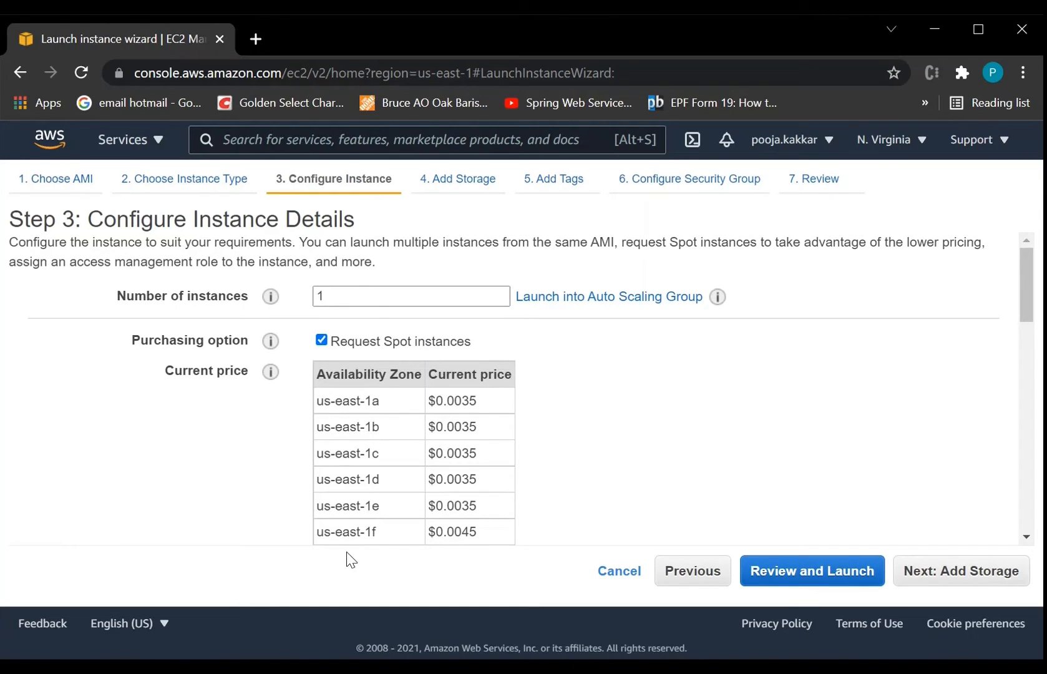
left_click(321, 340)
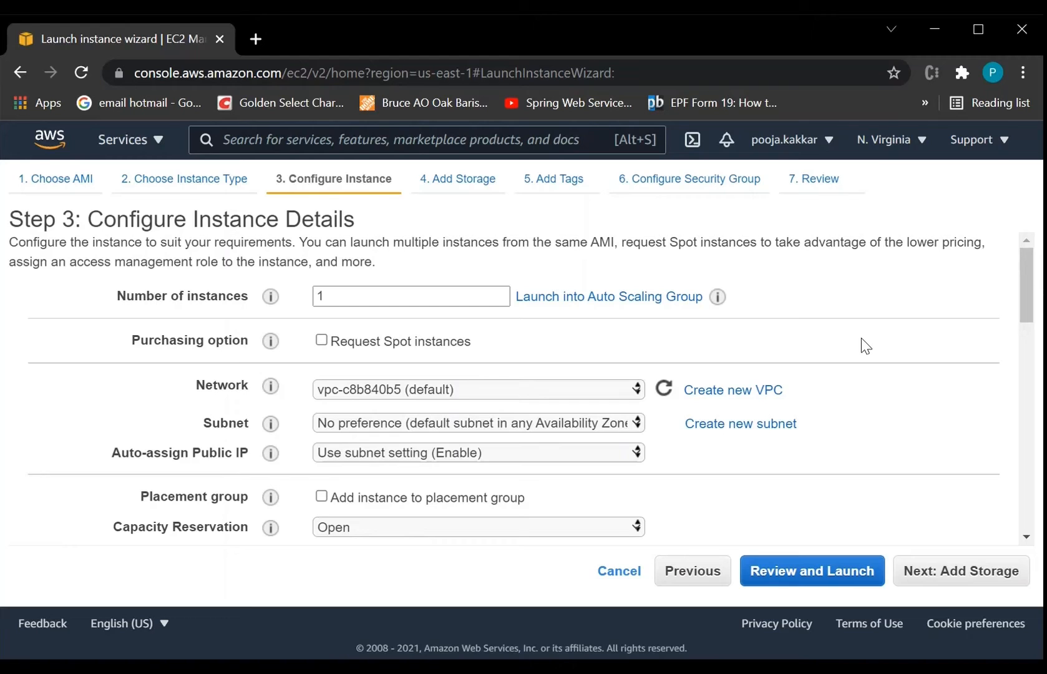
left_click(963, 573)
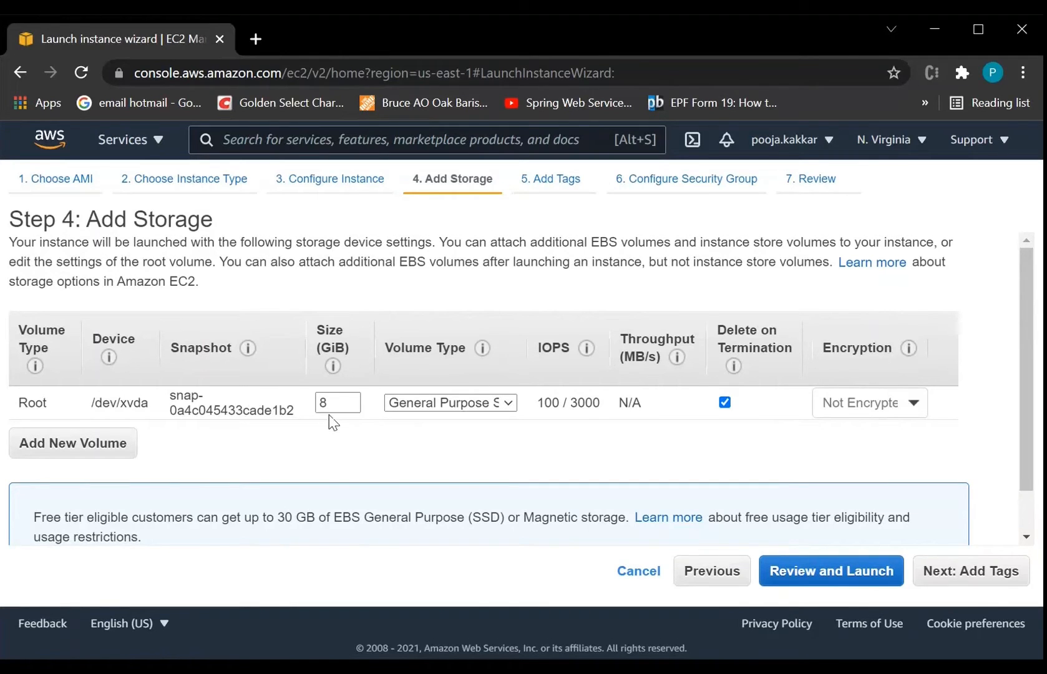
Step: Add a second EBS volume to the instance's storage and remove it again
left_click(78, 451)
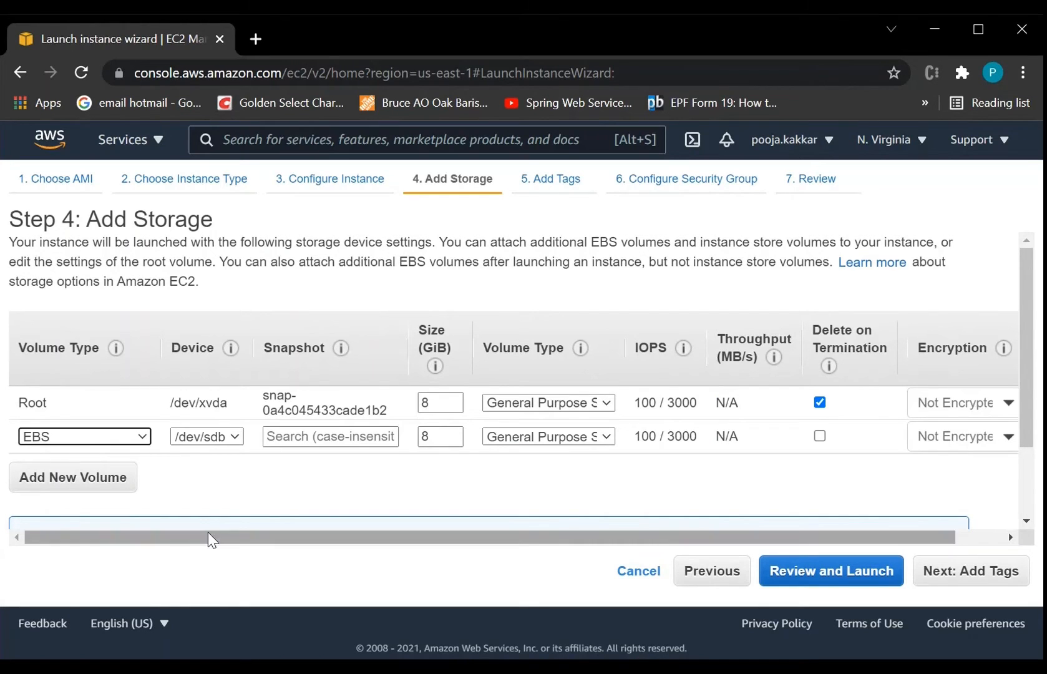
left_click_drag(206, 522, 307, 529)
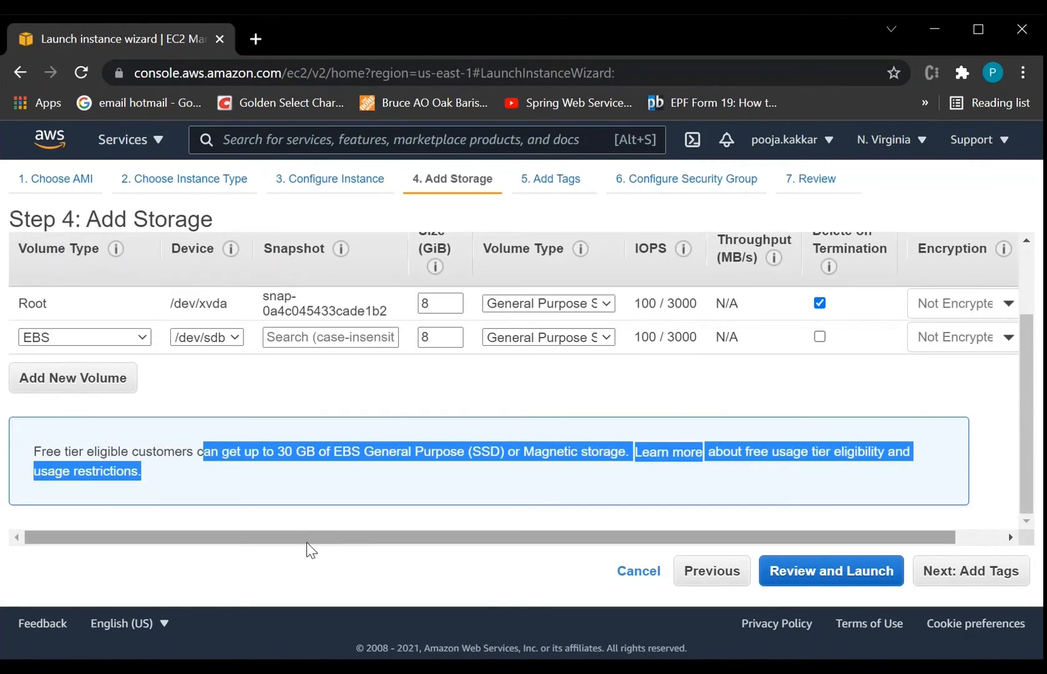
left_click(704, 573)
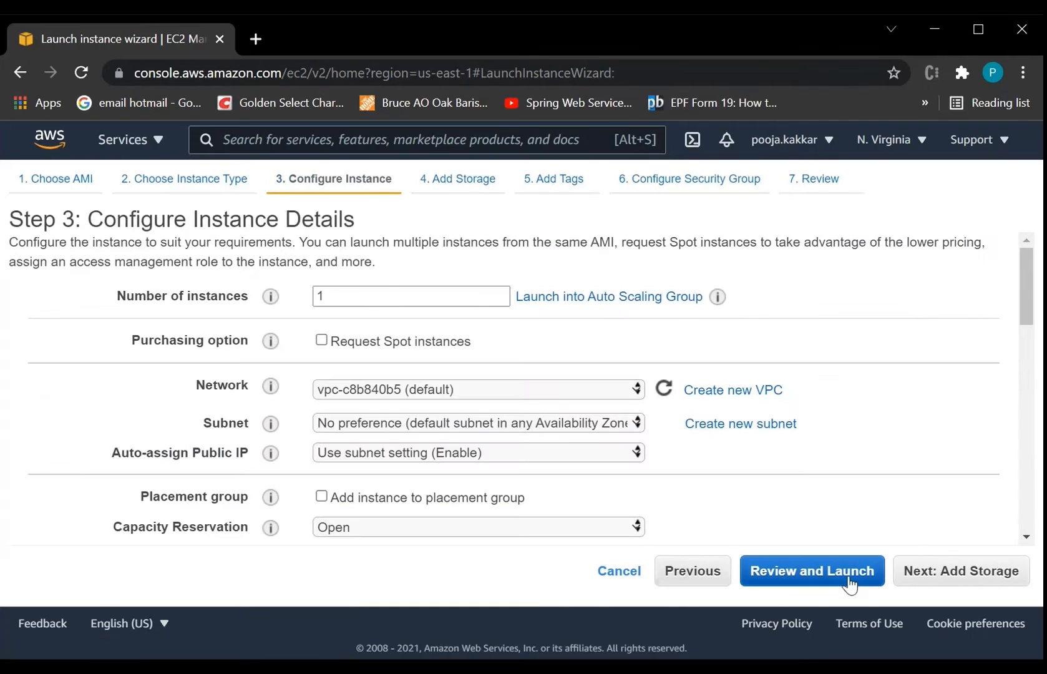
left_click(931, 576)
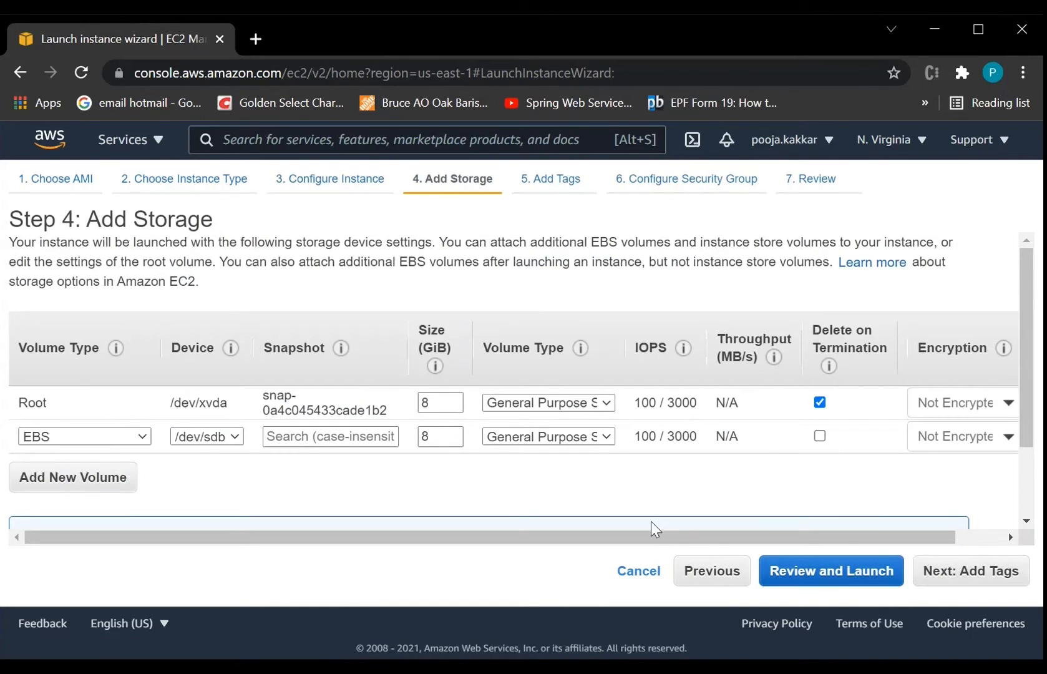
left_click_drag(656, 545, 779, 547)
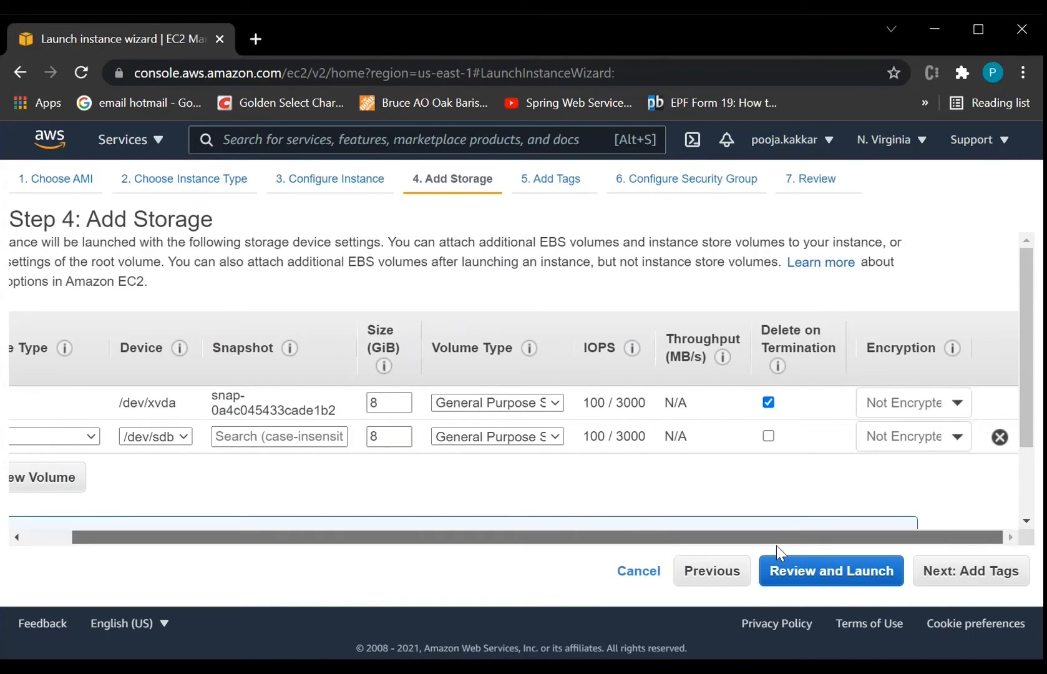
left_click(1000, 437)
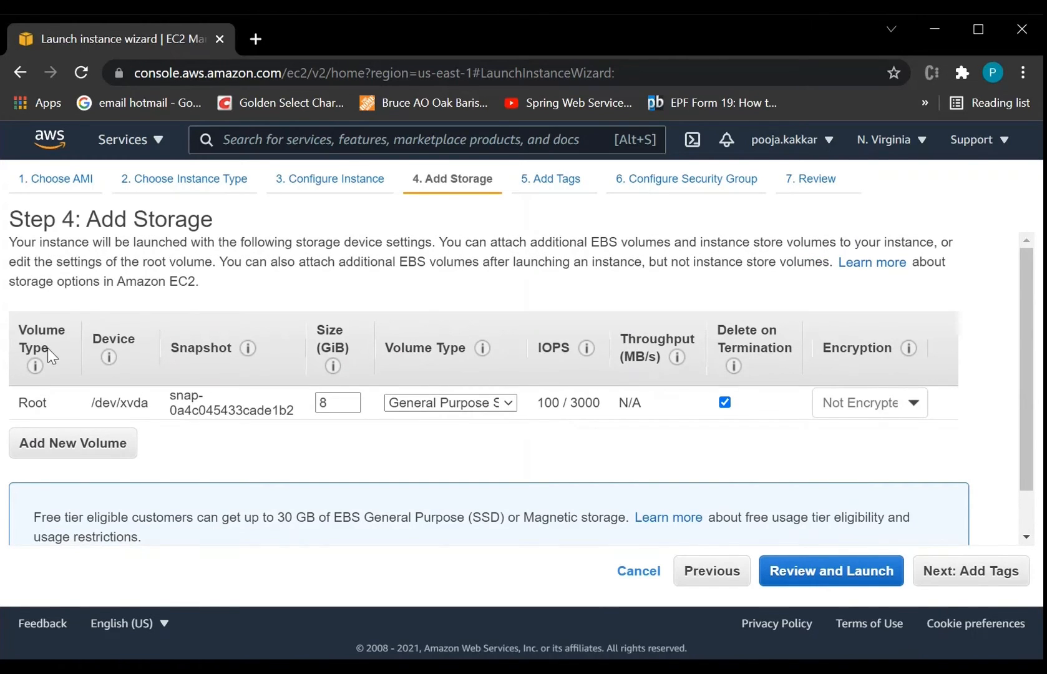
Step: Continue from the storage settings to the instance's tags with only the root volume attached
left_click(985, 582)
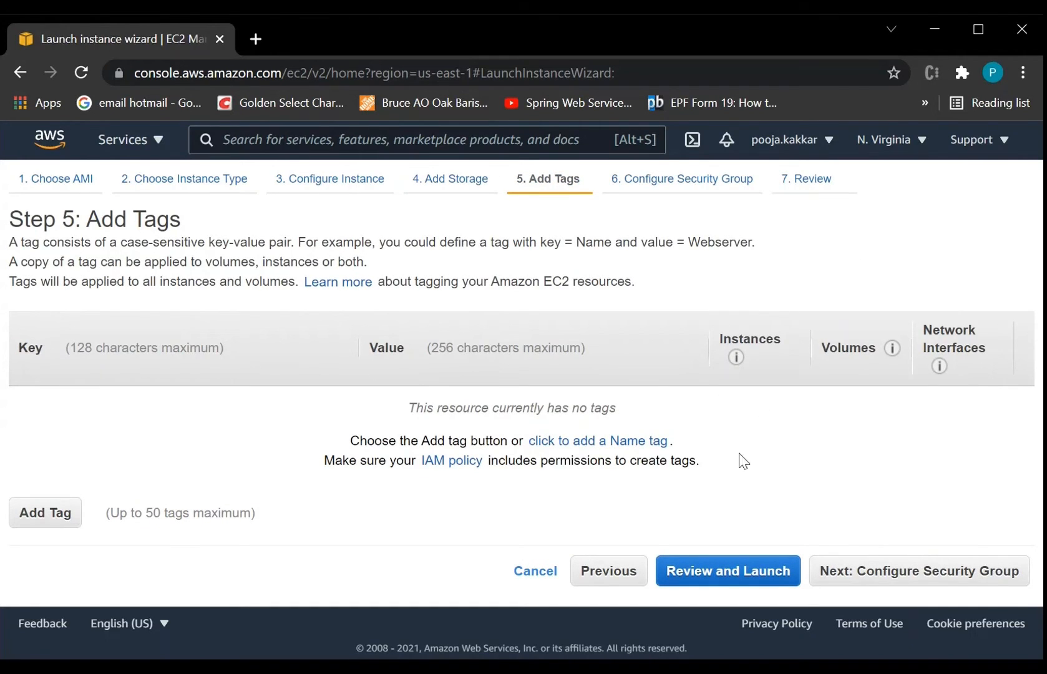
Step: Continue to the security group without adding tags and add an HTTP rule on port 80 with source Anywhere
left_click(951, 577)
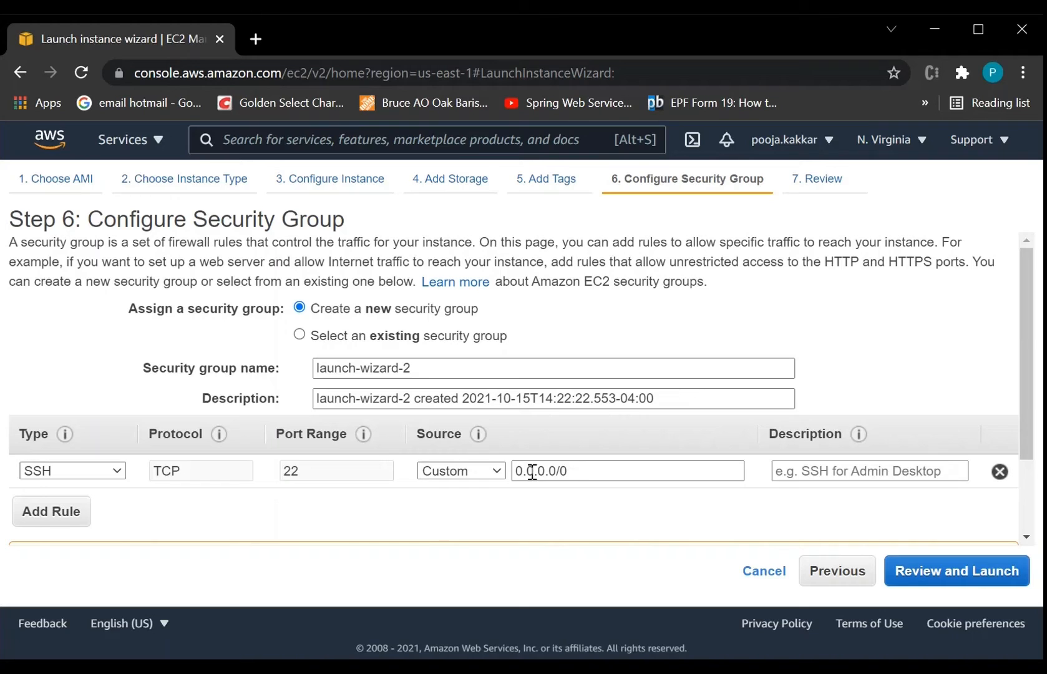
left_click_drag(520, 470, 555, 471)
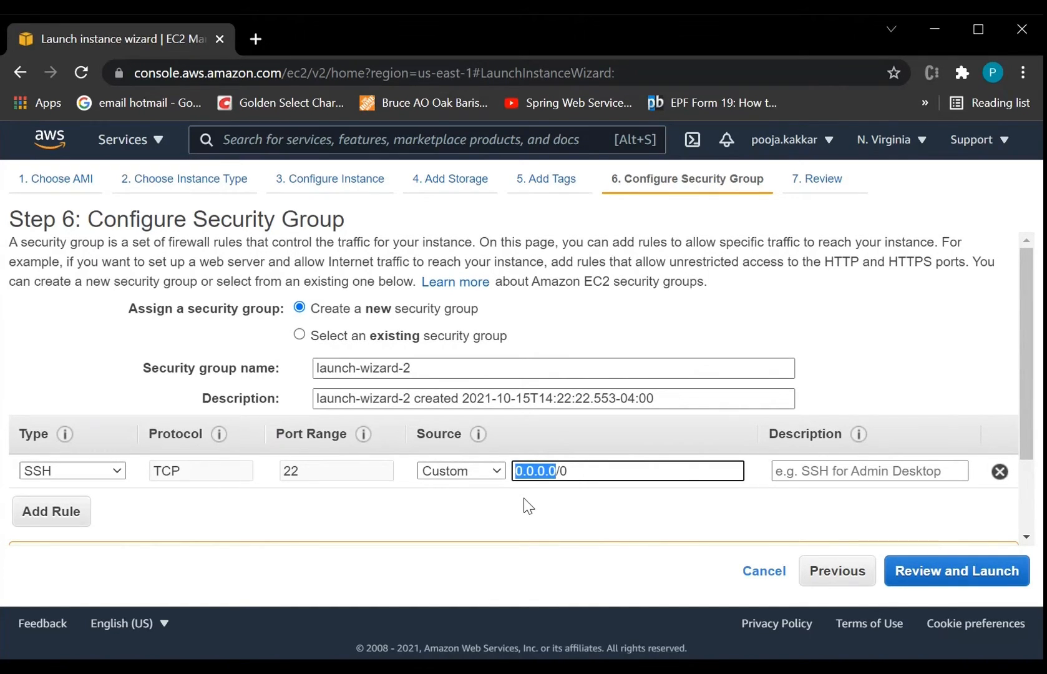
left_click(66, 522)
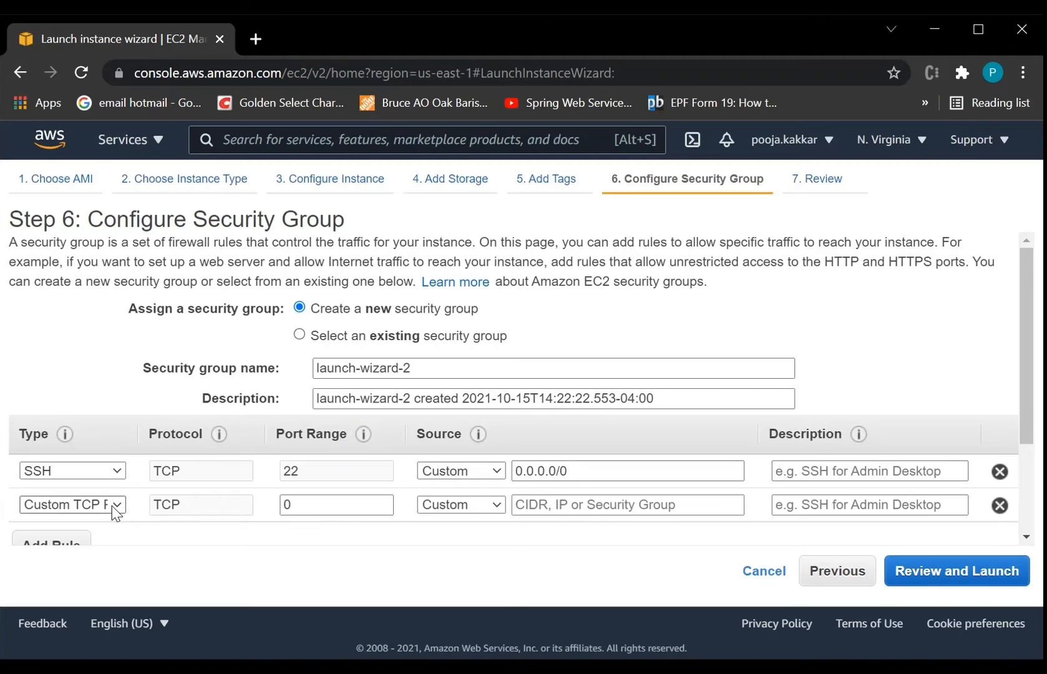
left_click(79, 403)
left_click(76, 403)
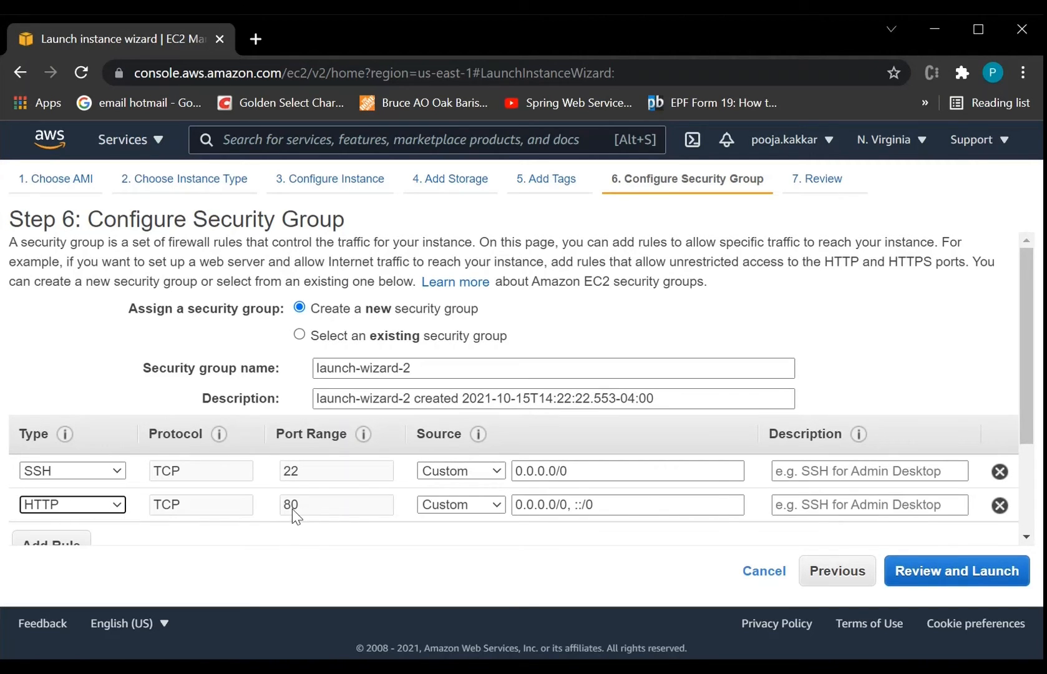
left_click(498, 505)
left_click(476, 542)
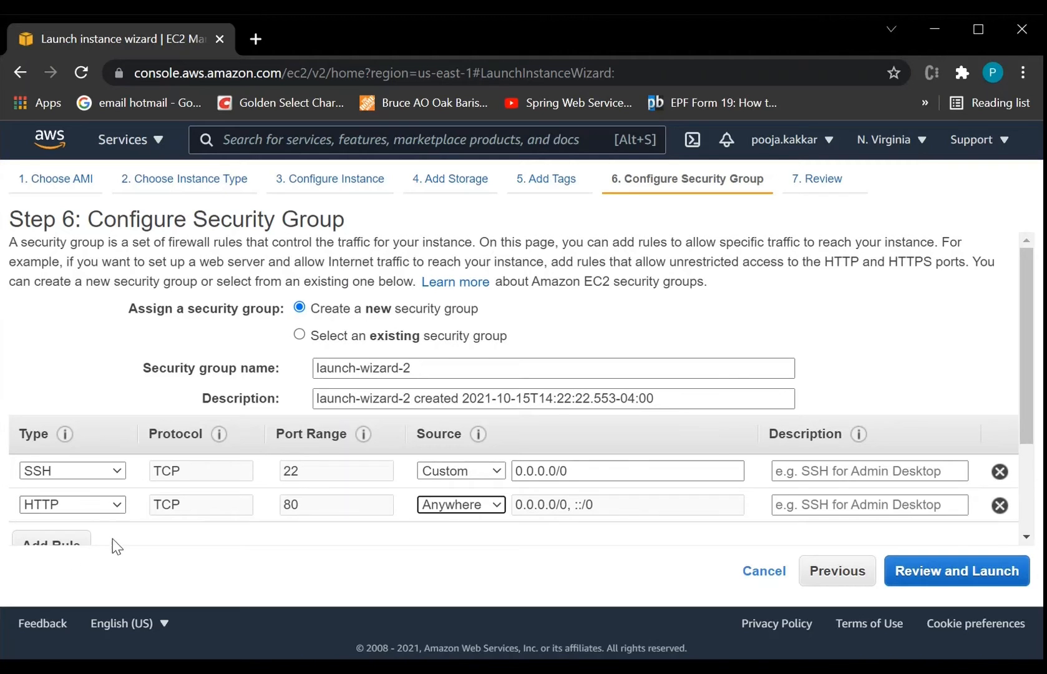
Step: Continue to the launch review and proceed to the key pair selection for the instance
scroll(183, 512, "down", 1)
scroll(183, 511, "down", 2)
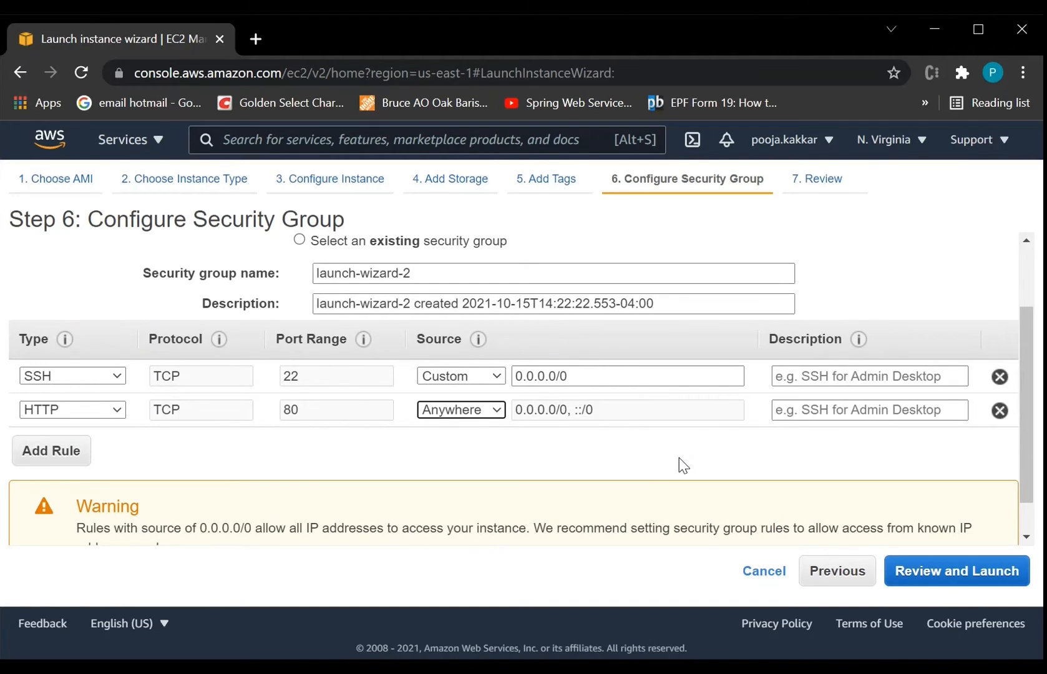
left_click(977, 579)
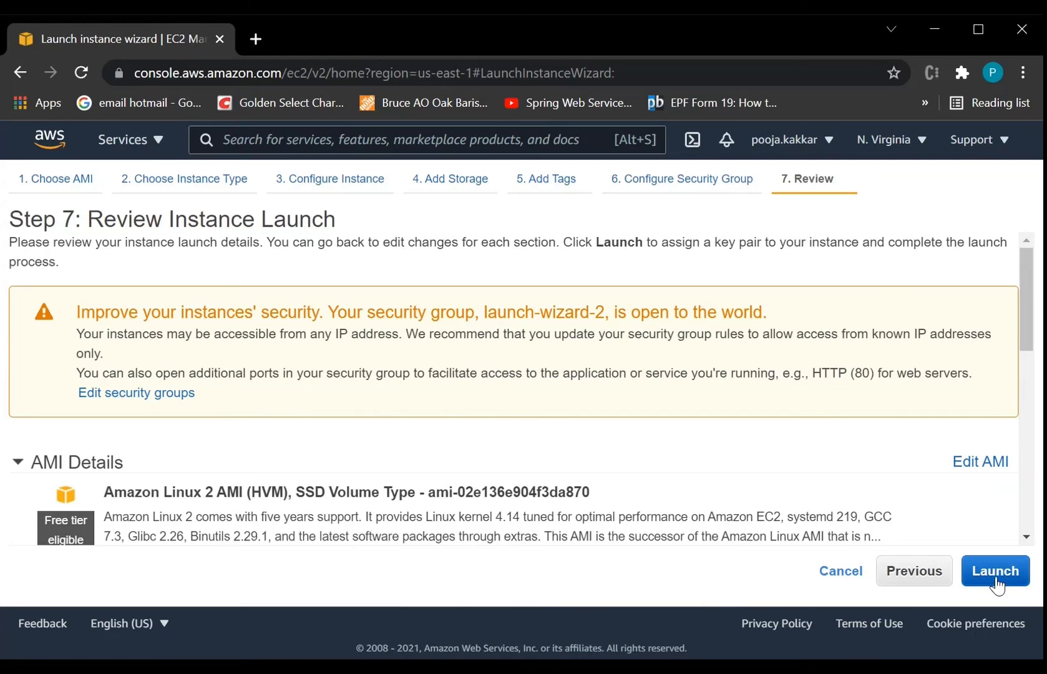
left_click(995, 583)
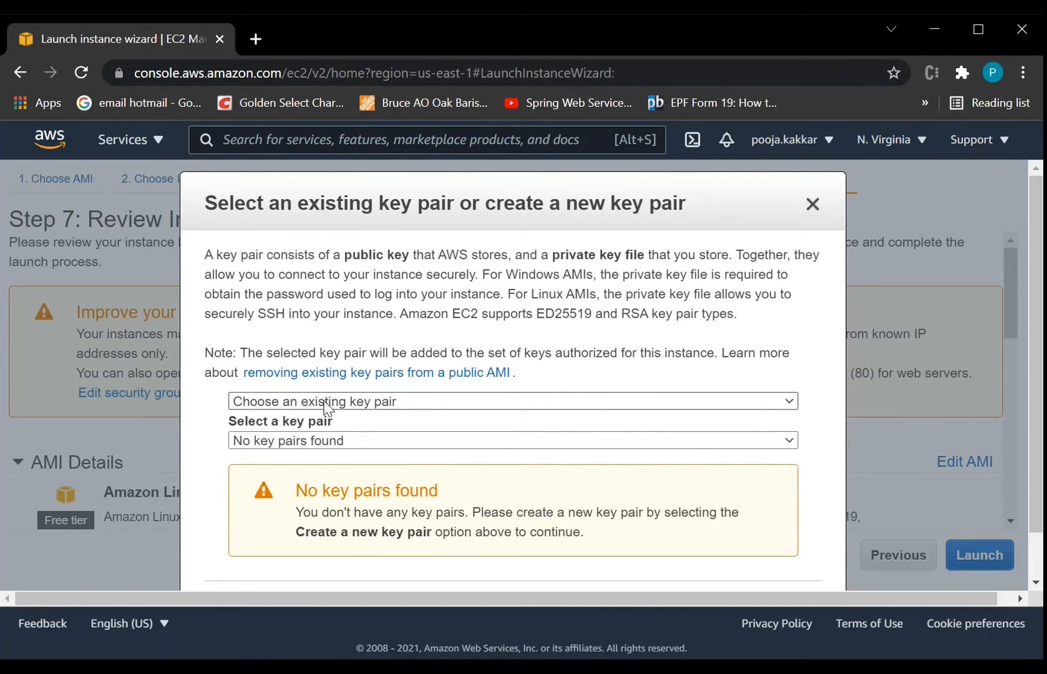
Step: Create a new RSA key pair named myNewKeyPair and download its private key file
left_click(336, 440)
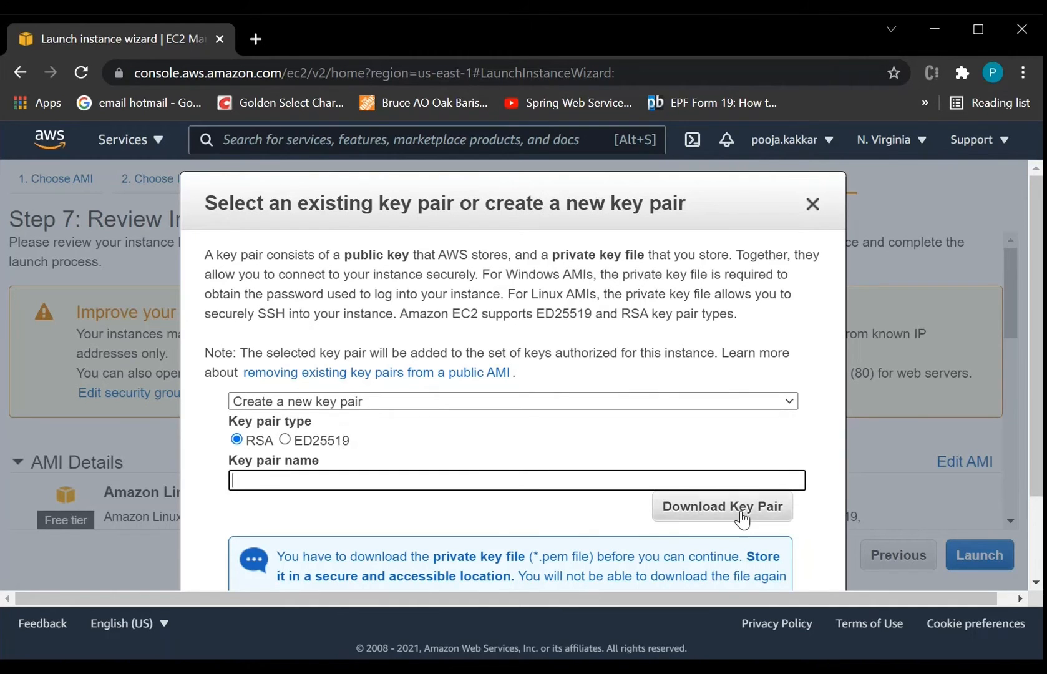
left_click(554, 482)
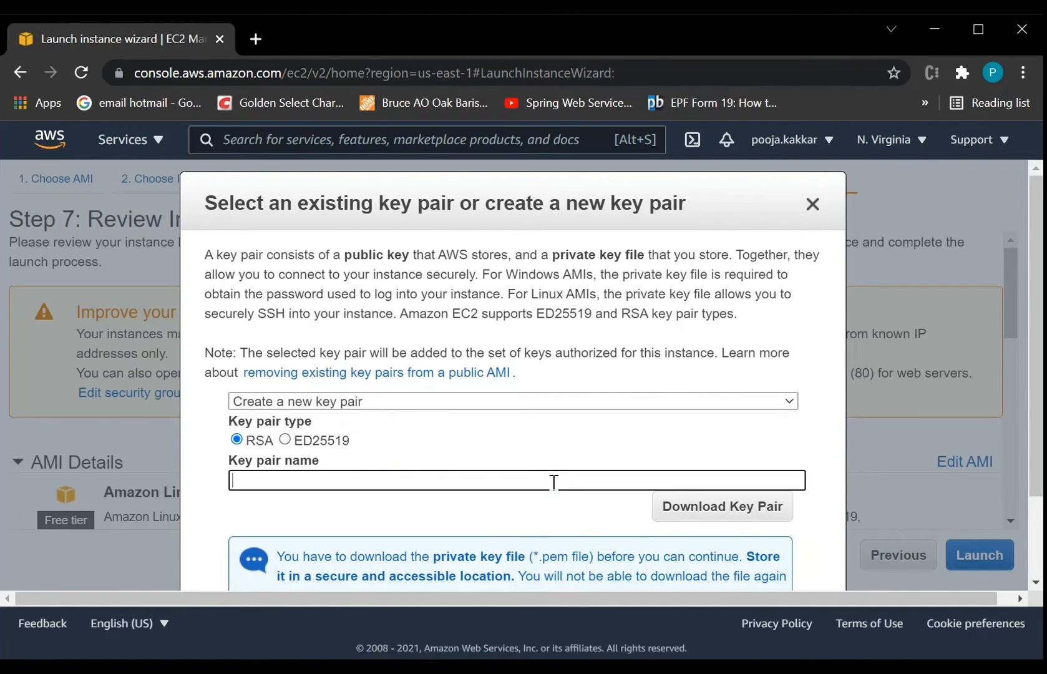
type("myNewKeyPair")
left_click(670, 515)
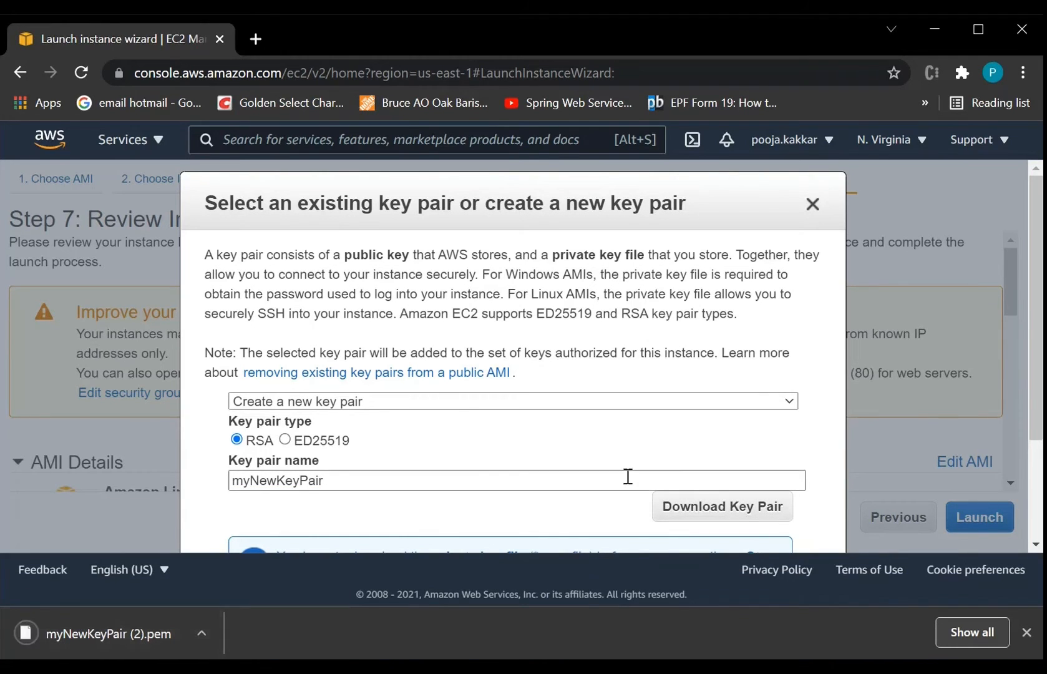
Step: Launch the instance with the new key pair and open it in the instances list from the launch status
scroll(627, 477, "down", 3)
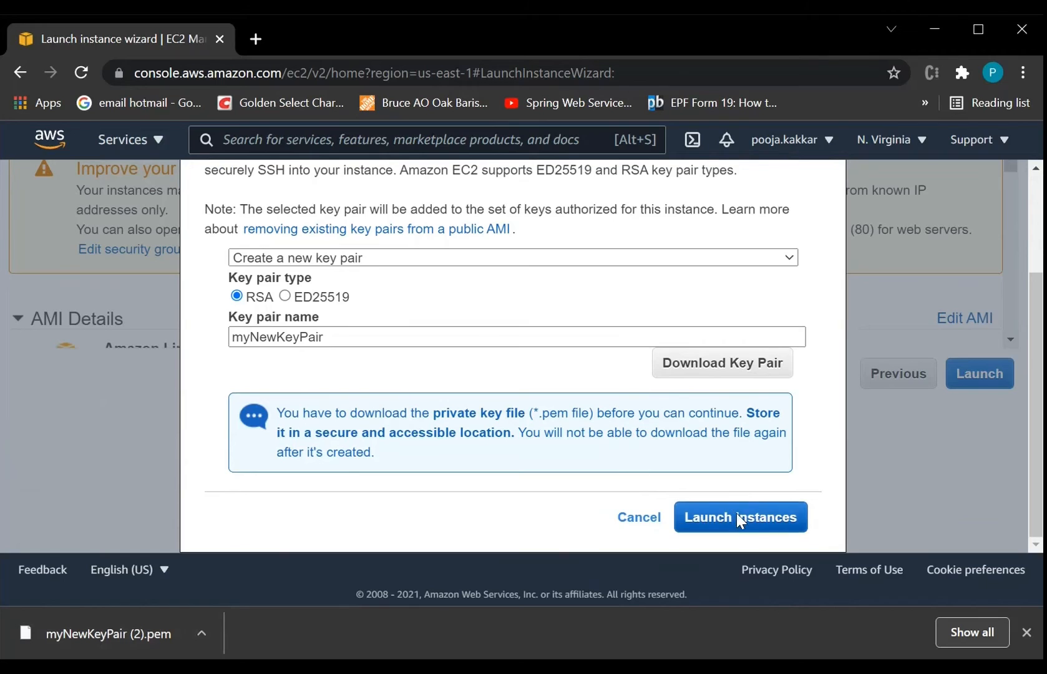
left_click(737, 513)
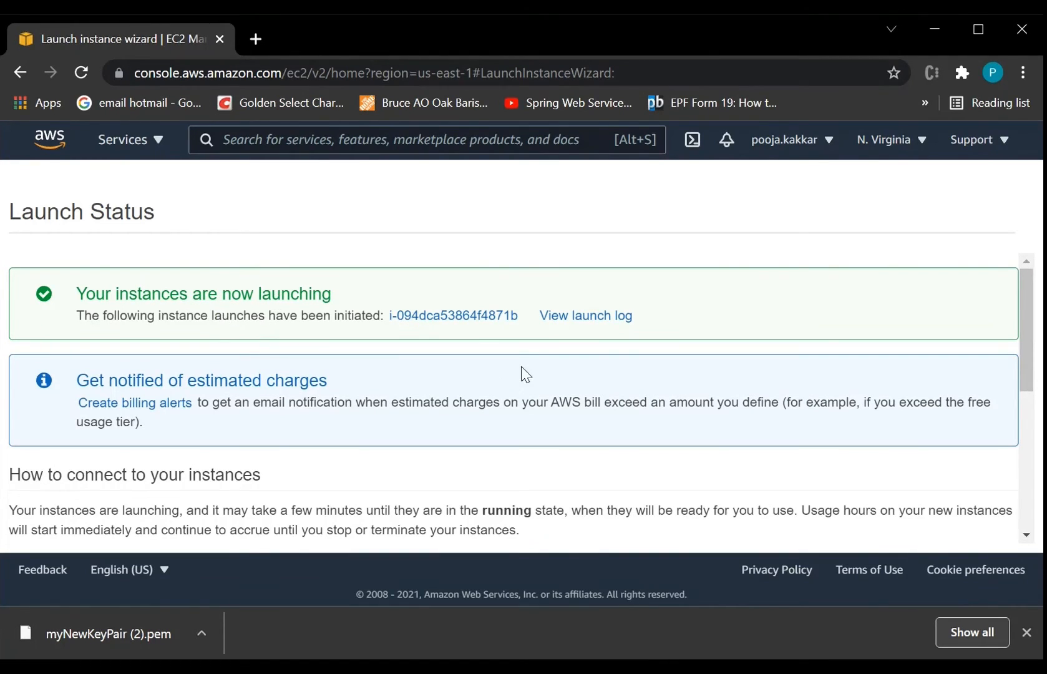
scroll(522, 368, "down", 3)
scroll(523, 367, "up", 3)
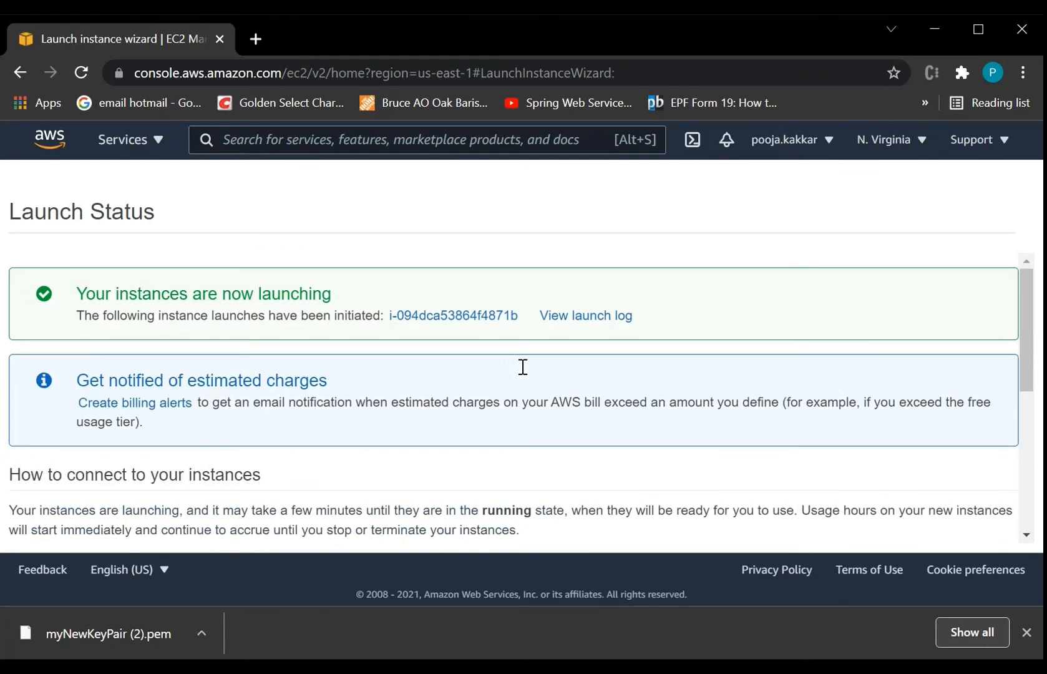
left_click(438, 316)
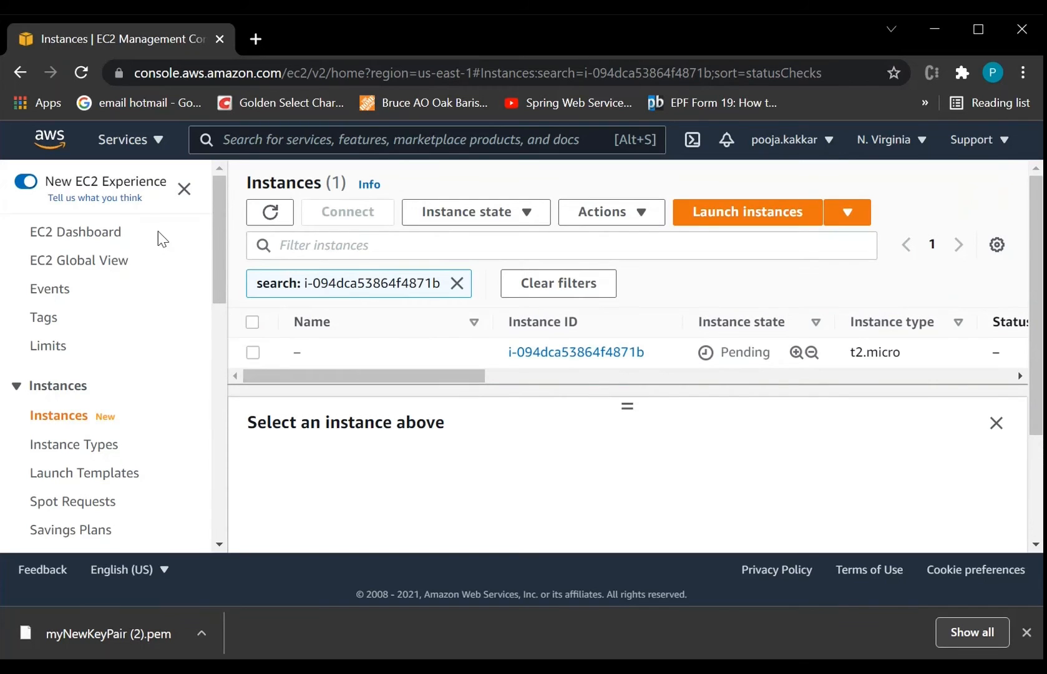
Step: Refresh the instances list and open the summary of the newly launched t2.micro instance
left_click(79, 72)
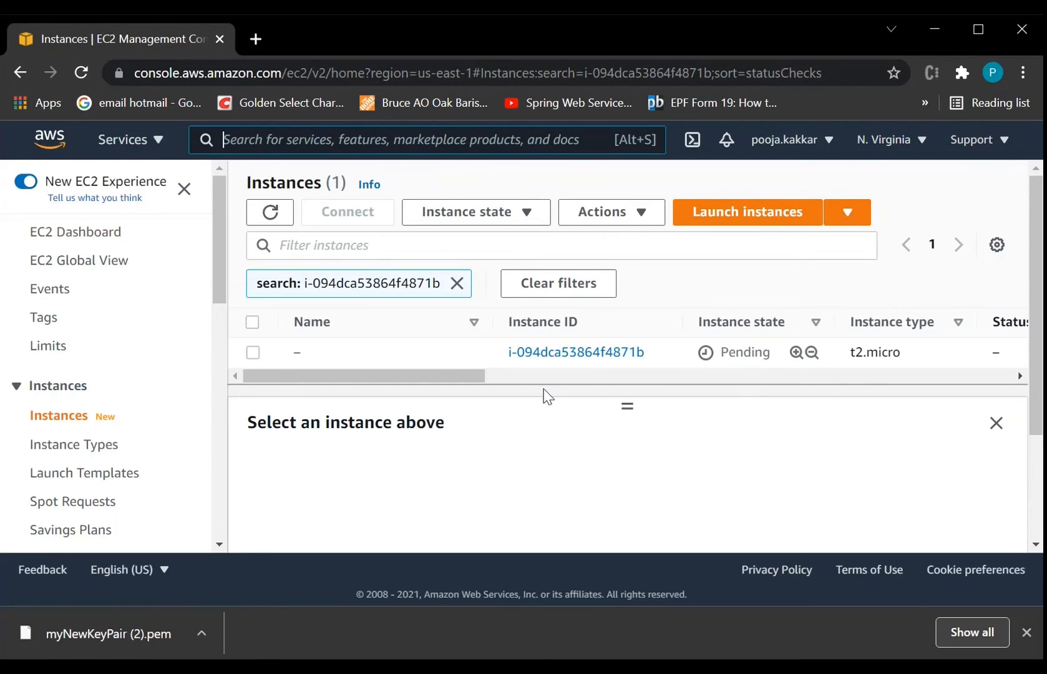
left_click_drag(630, 404, 630, 409)
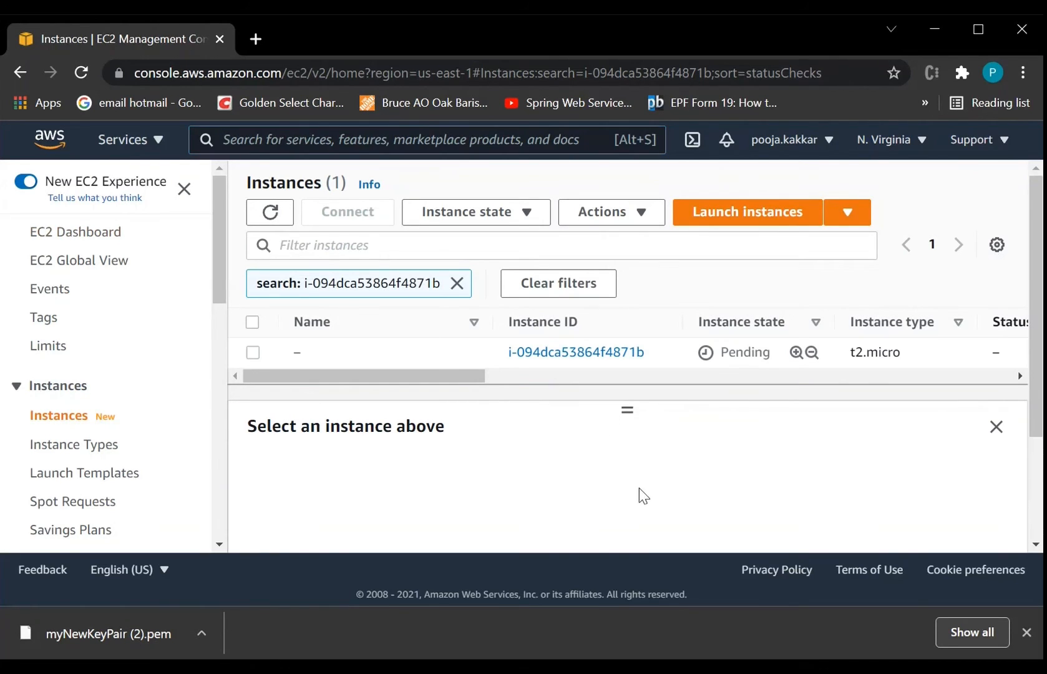
left_click(82, 73)
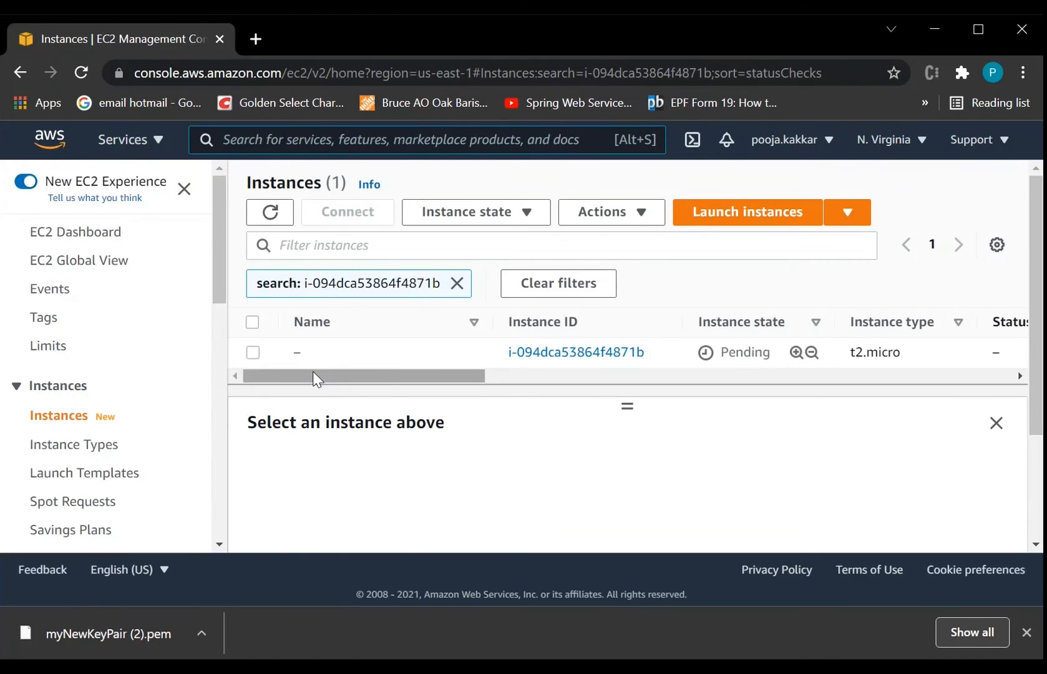
left_click_drag(389, 383, 421, 372)
left_click(524, 352)
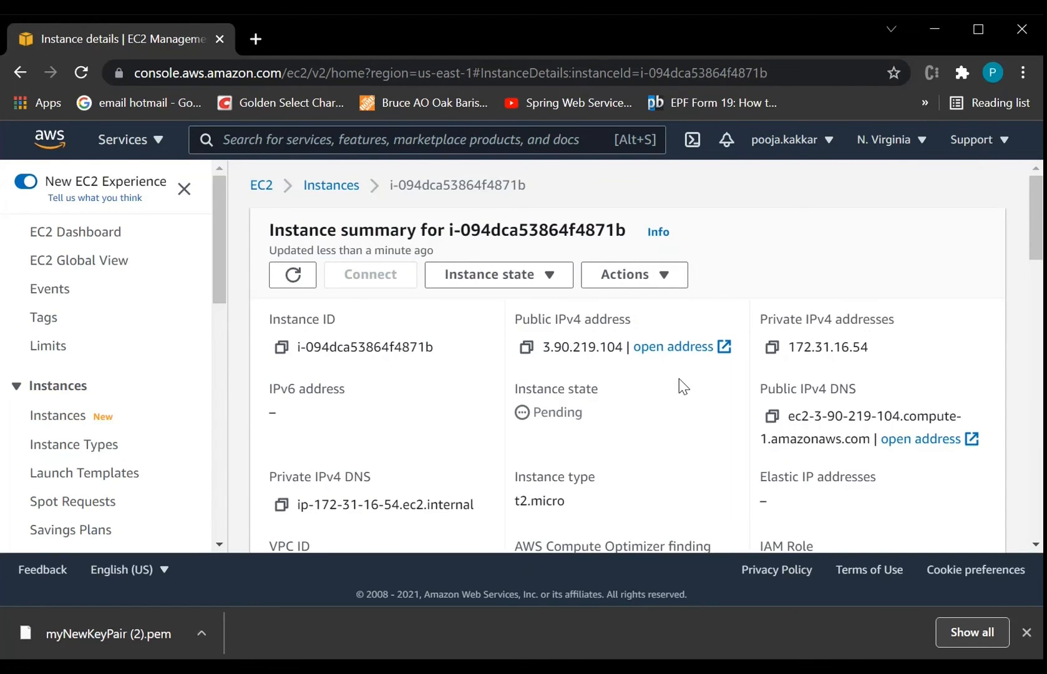
Step: Return to the instances list to check the instance's state and reopen its summary
left_click(330, 184)
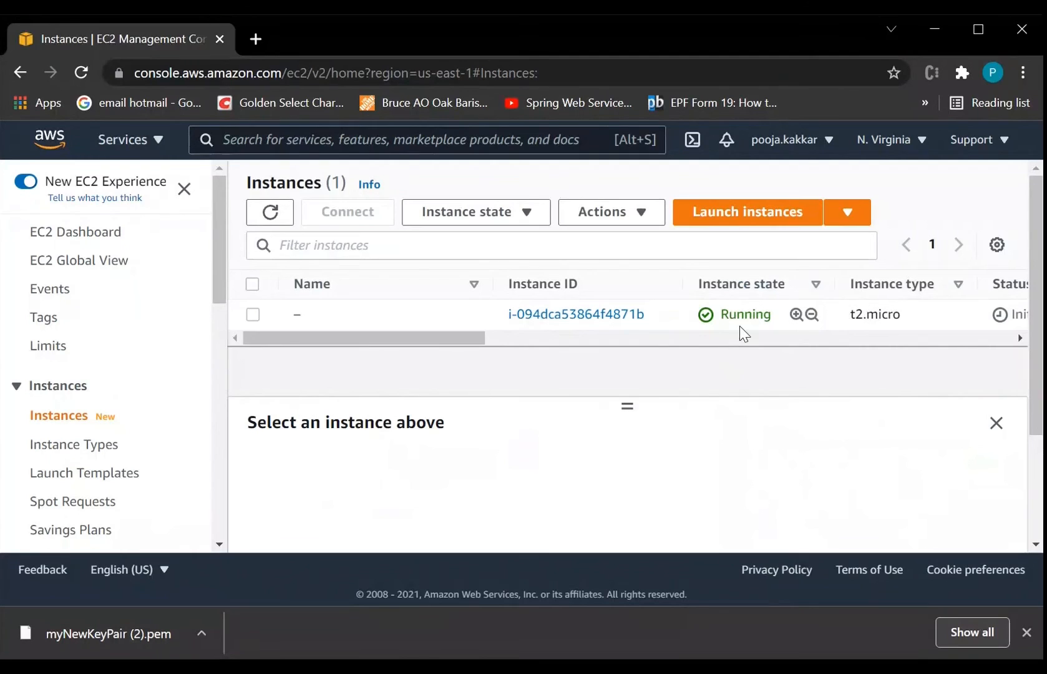
left_click_drag(629, 409, 628, 413)
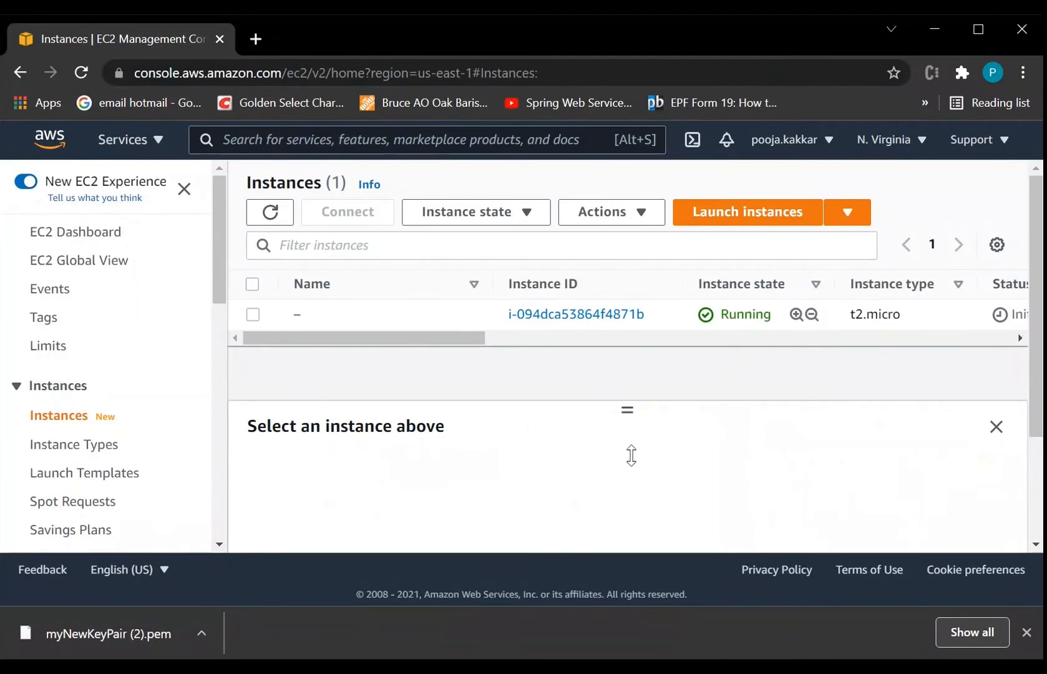
left_click(597, 317)
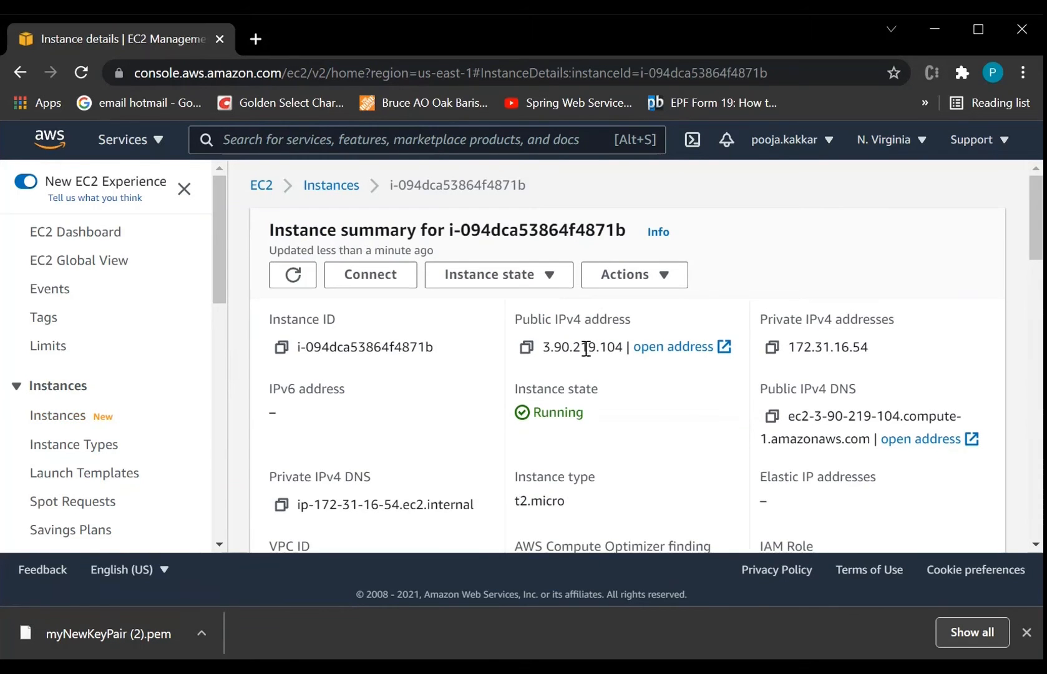
Step: Open the instance's public IPv4 address and public IPv4 DNS address in new browser tabs, returning to the instance summary
left_click(671, 354)
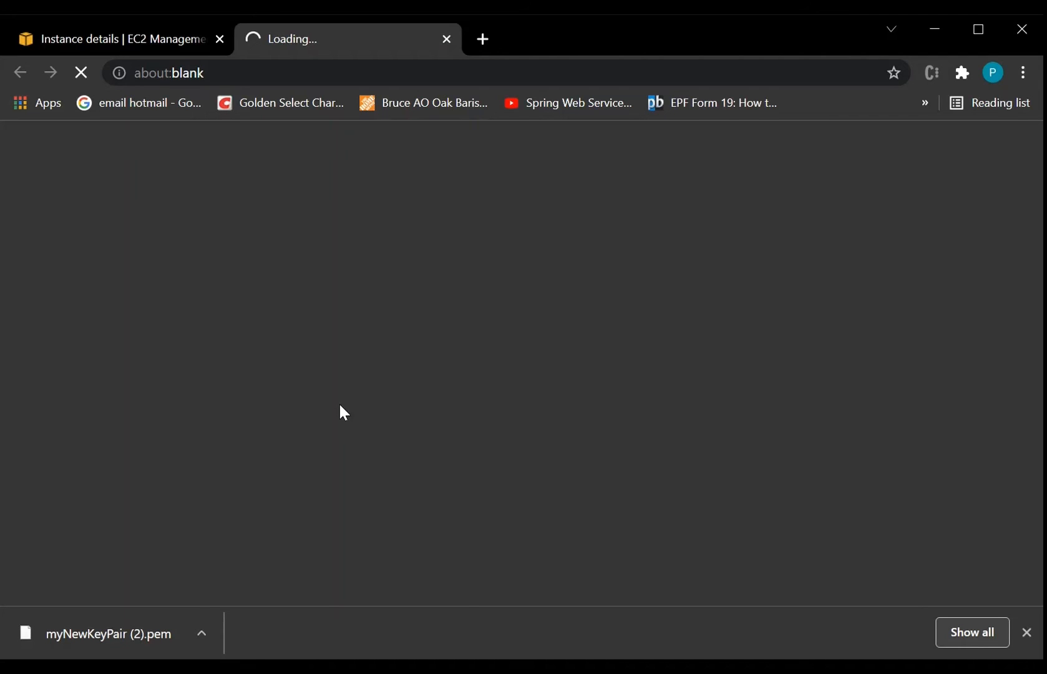
left_click(139, 41)
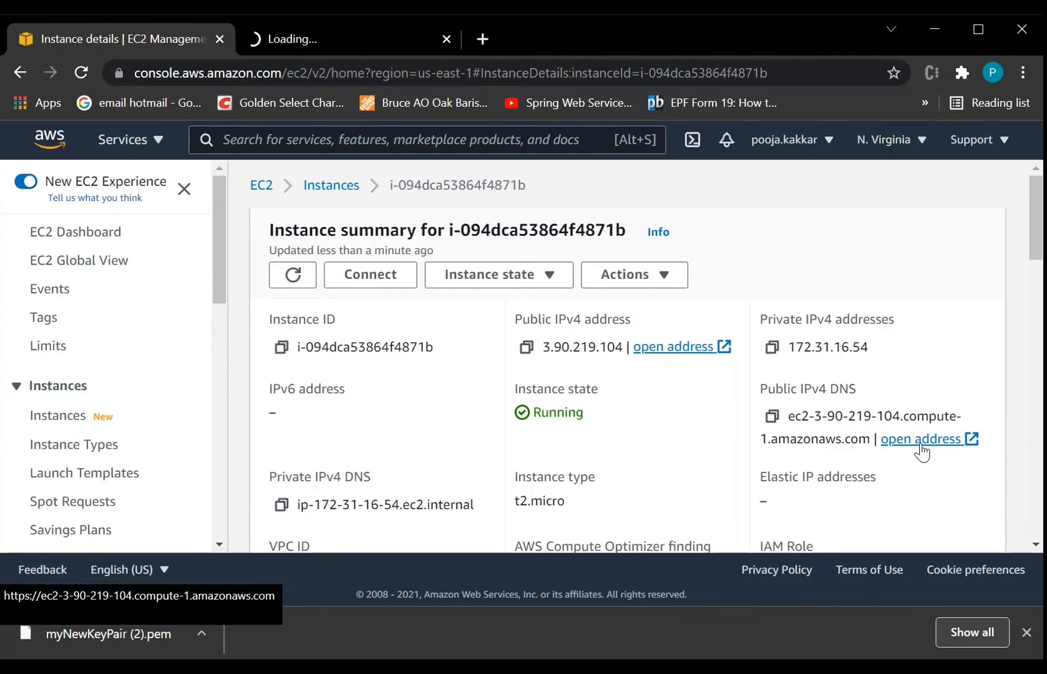
left_click(296, 41)
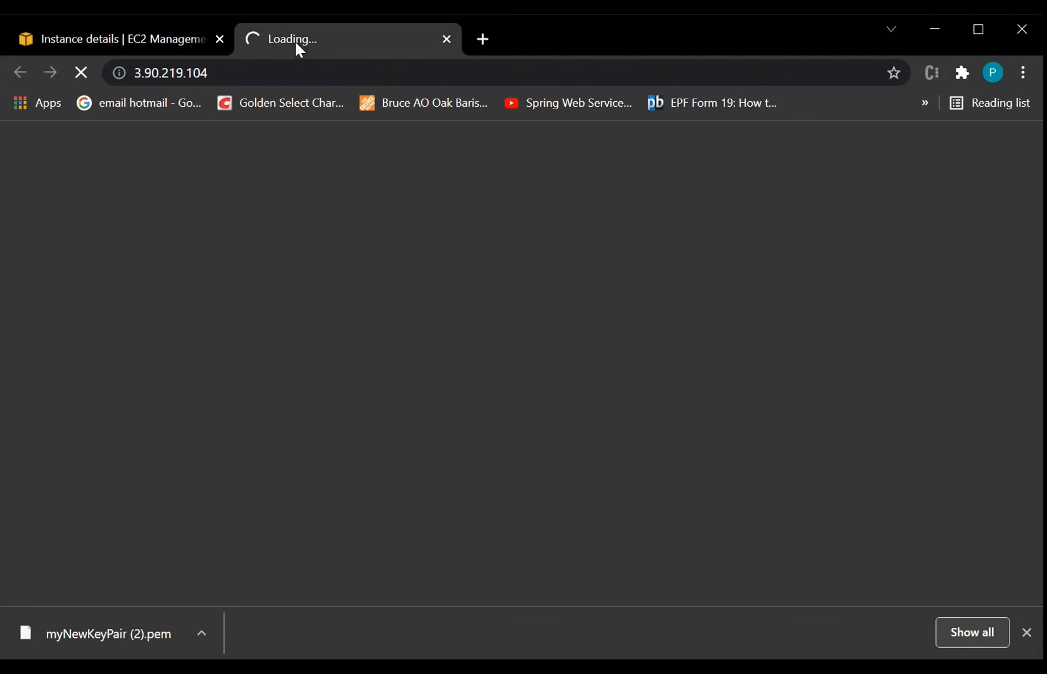
left_click(91, 34)
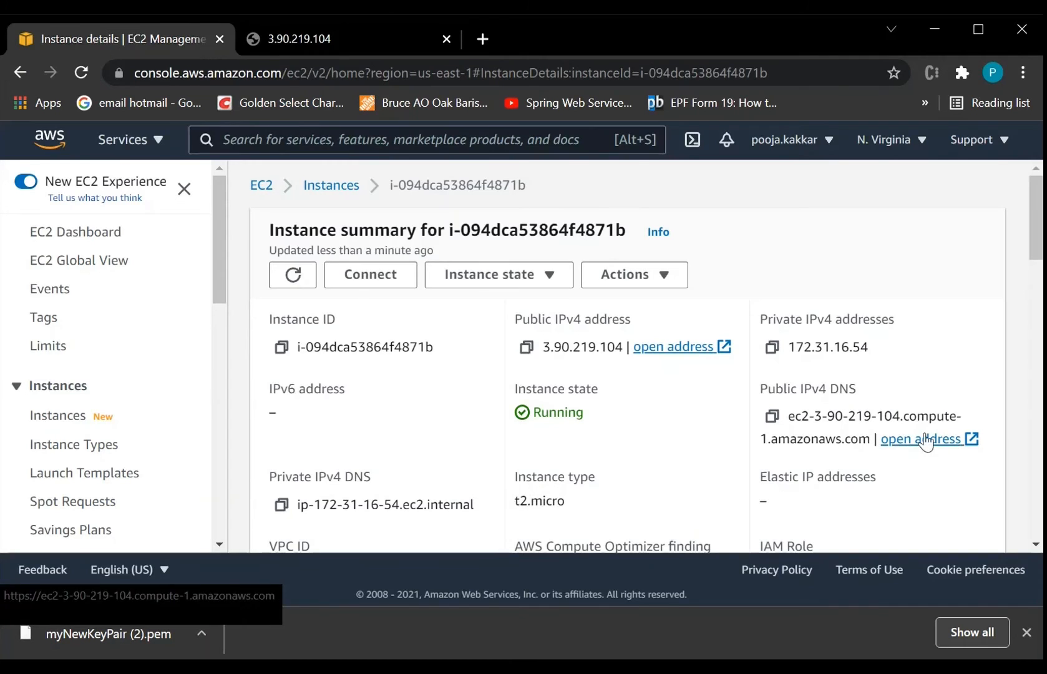
left_click(926, 439)
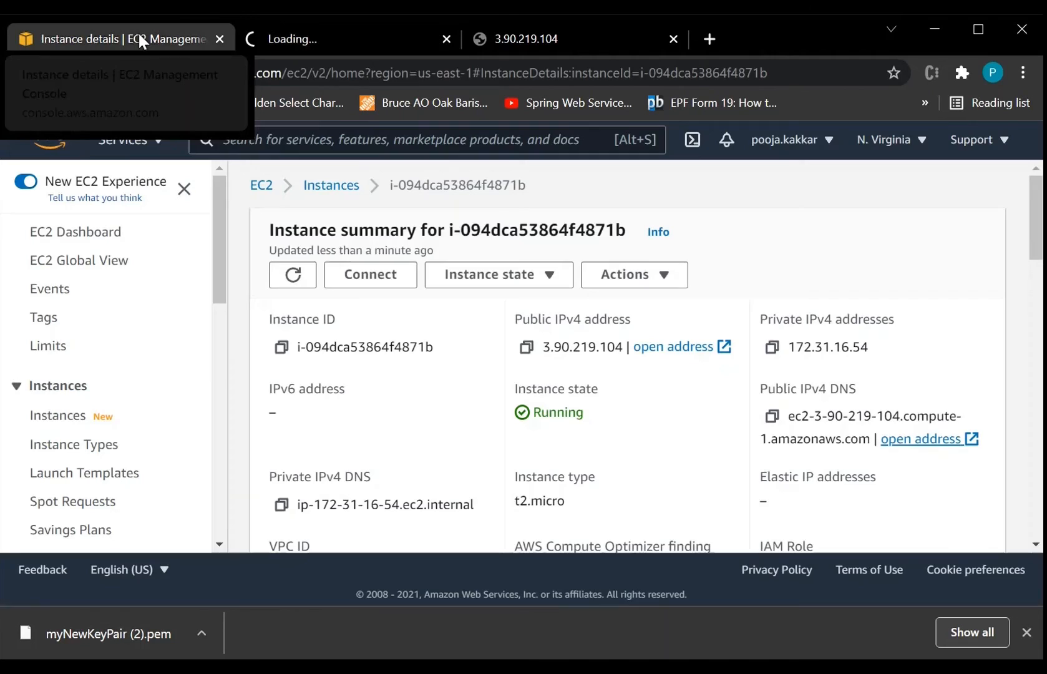
left_click(140, 38)
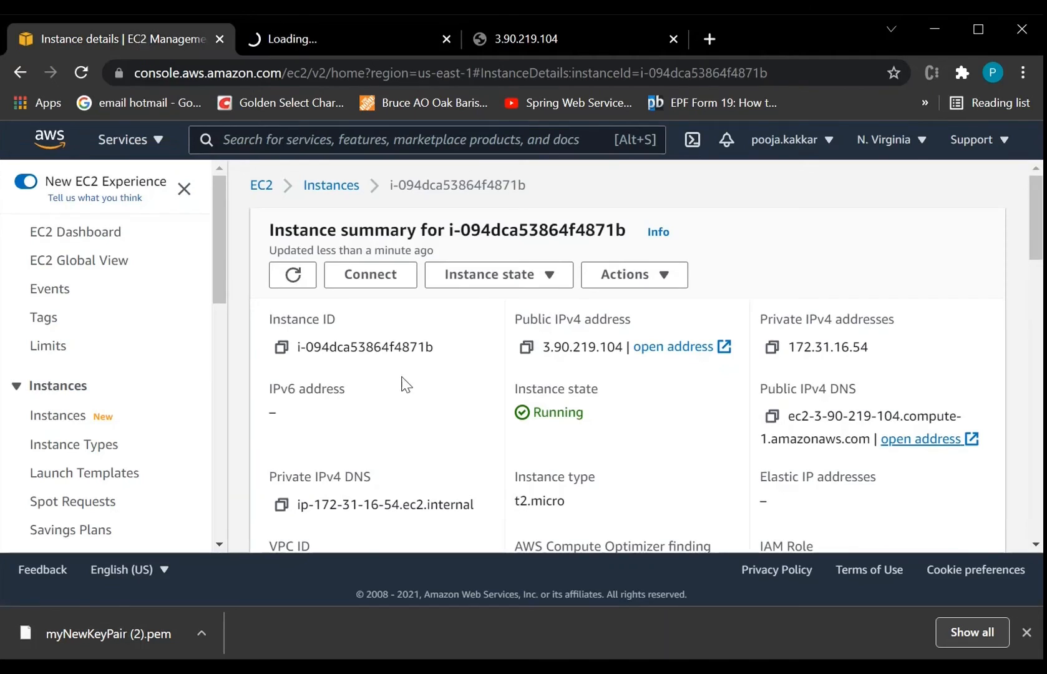
Step: View the EC2 dashboard's resources and check how the two tabs with the instance's public addresses load
left_click(259, 184)
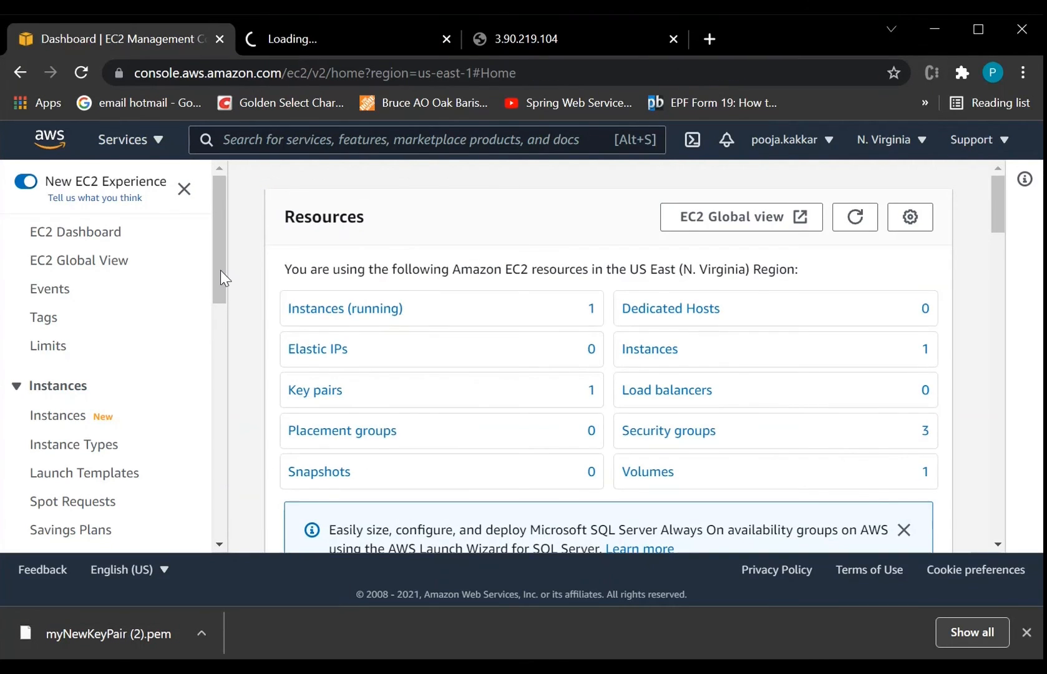
left_click(90, 235)
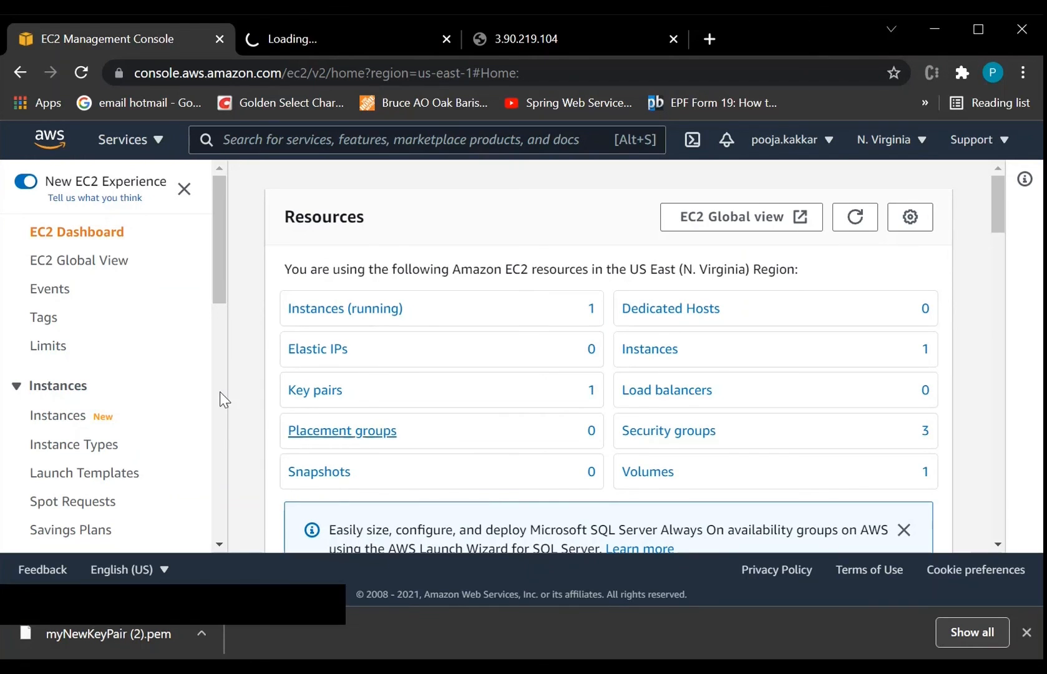
left_click(304, 38)
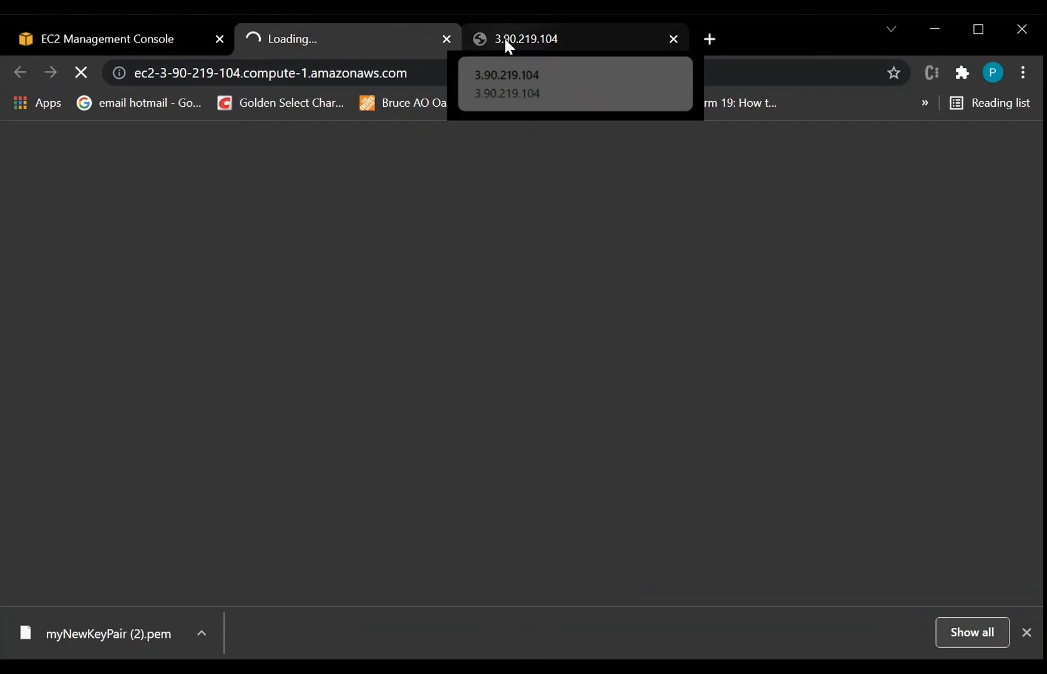
left_click(504, 38)
left_click(291, 42)
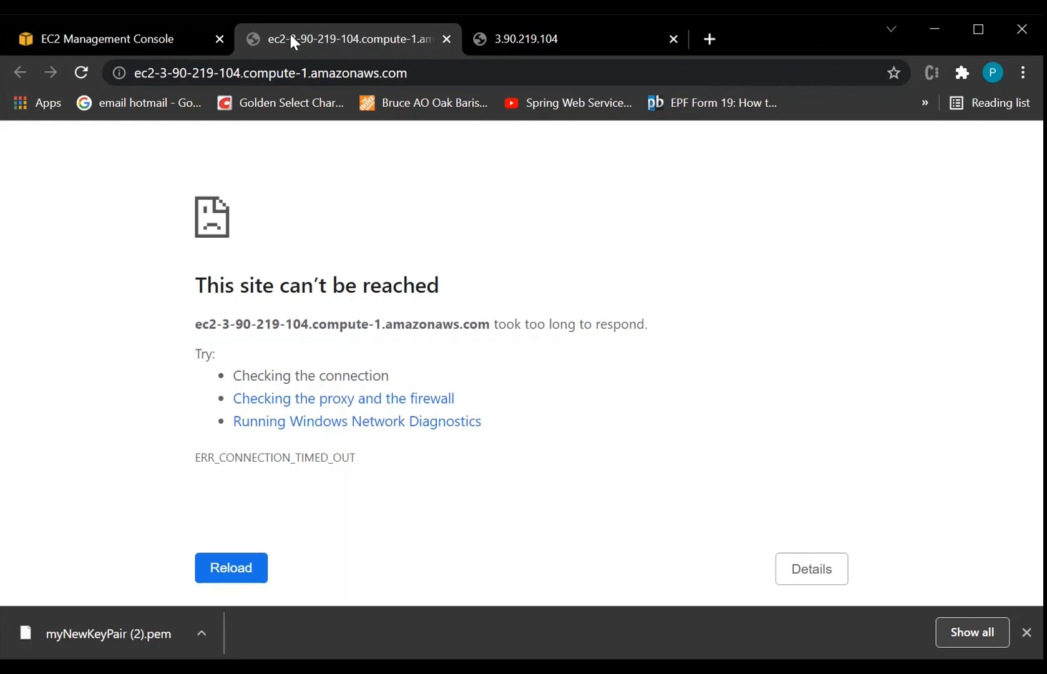
Step: Return to the EC2 dashboard and list the running instances to inspect the instance's details columns
left_click(126, 39)
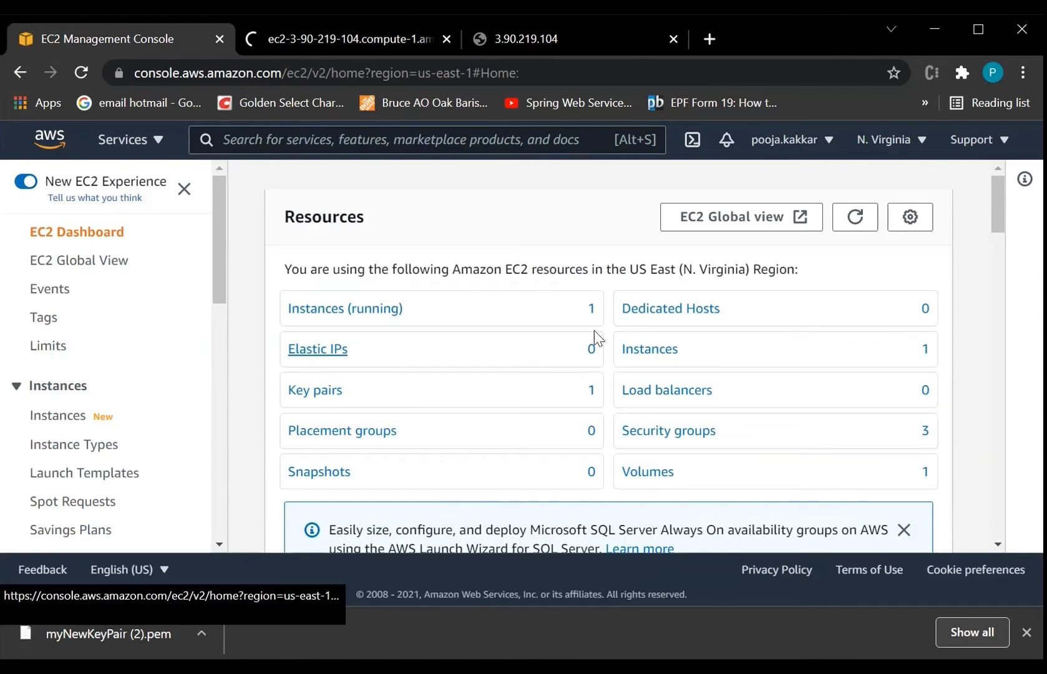
left_click(322, 305)
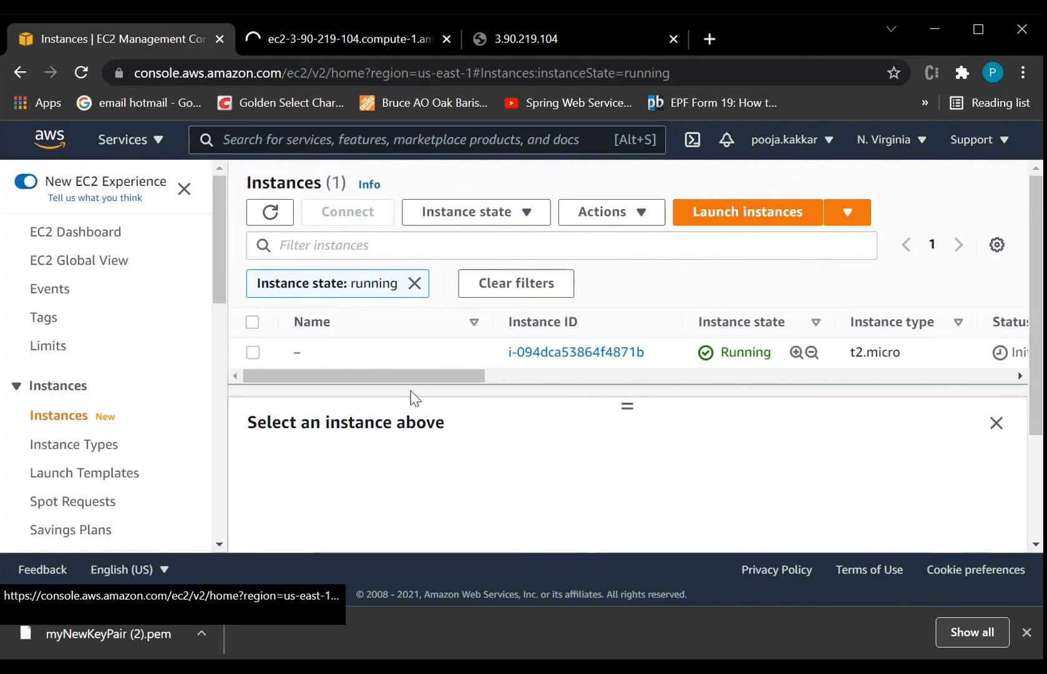
mouse_move(411, 380)
left_mouse_down()
mouse_move(513, 378)
mouse_move(402, 378)
left_mouse_up()
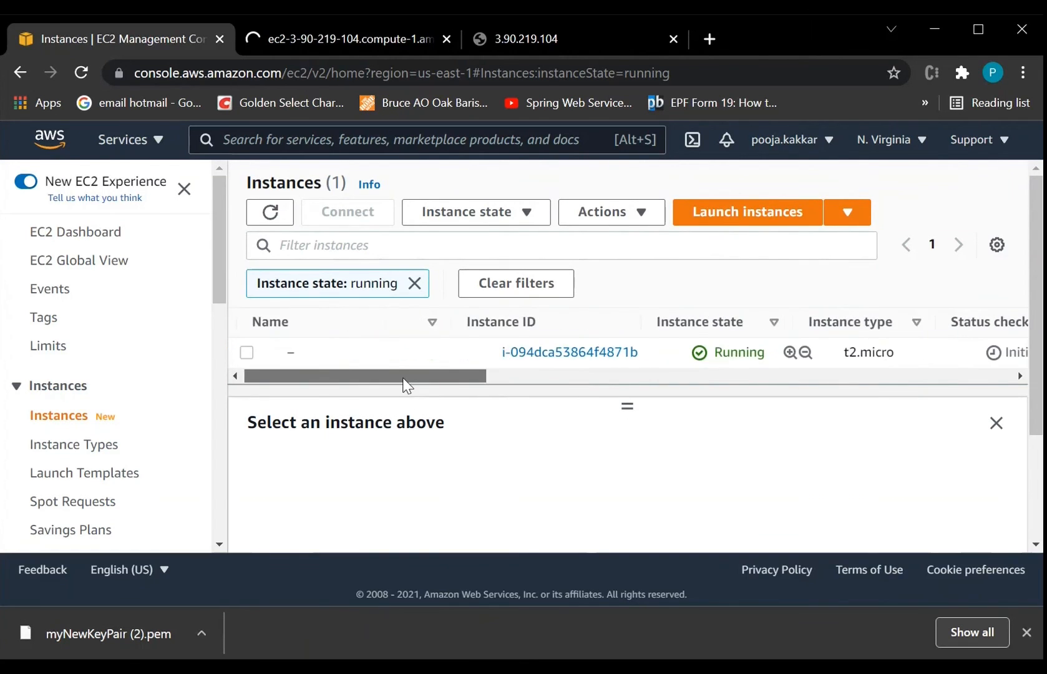
Step: Connect to the running t2.micro instance as ec2-user, opening its browser-based terminal session
left_click(269, 351)
left_click(627, 223)
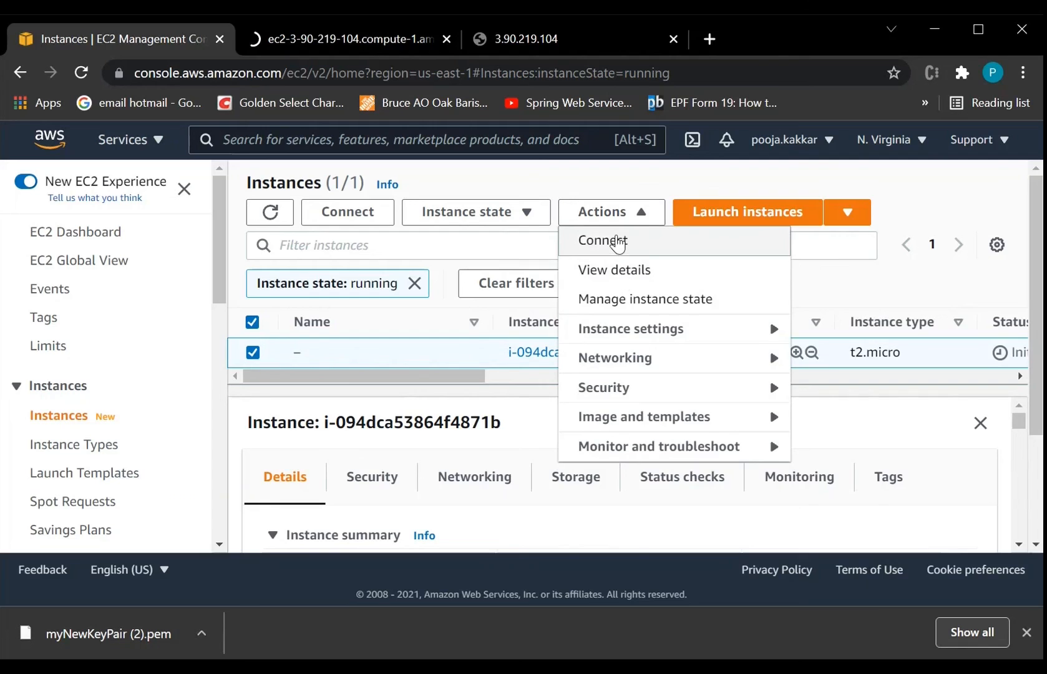
left_click(616, 243)
scroll(461, 399, "down", 4)
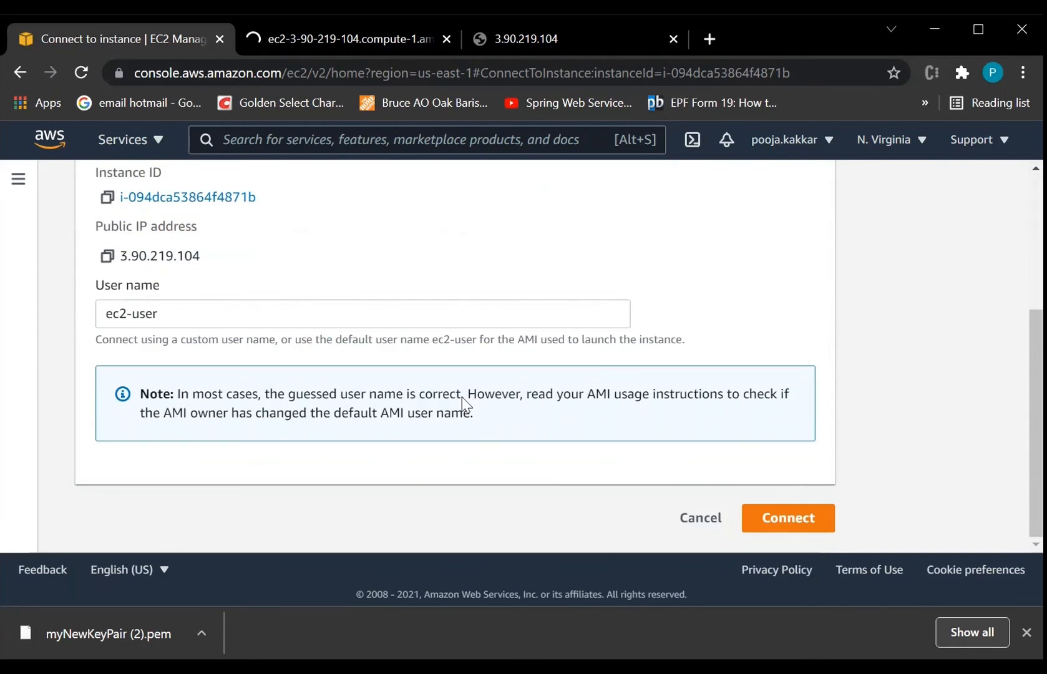
left_click(809, 529)
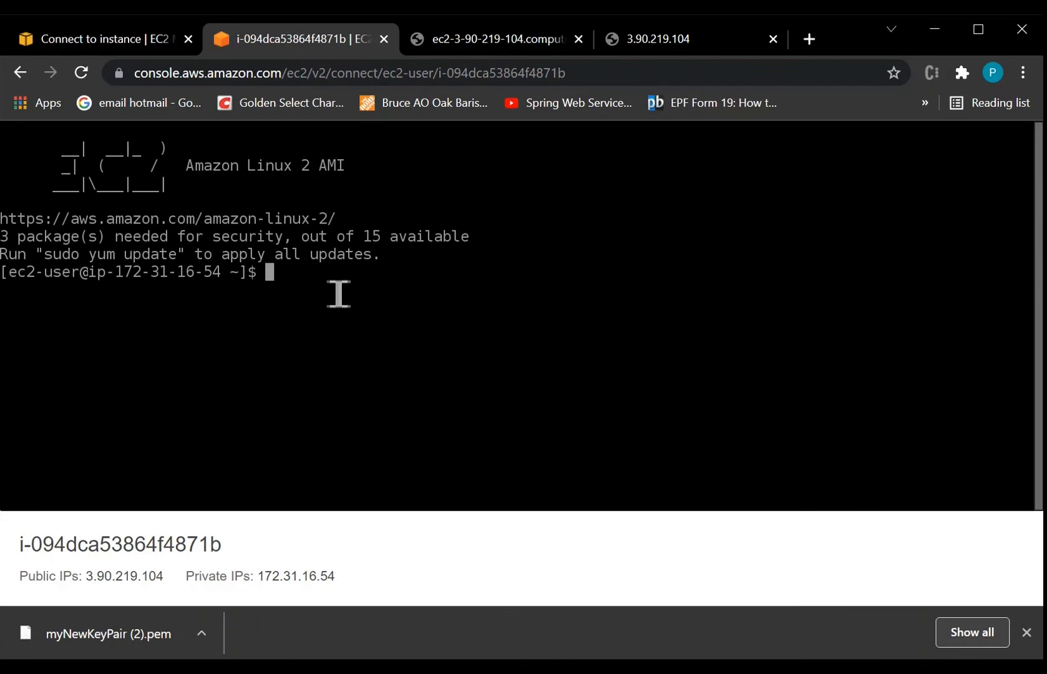
Step: List the contents of the home directory in the instance's terminal with ls
type("ls")
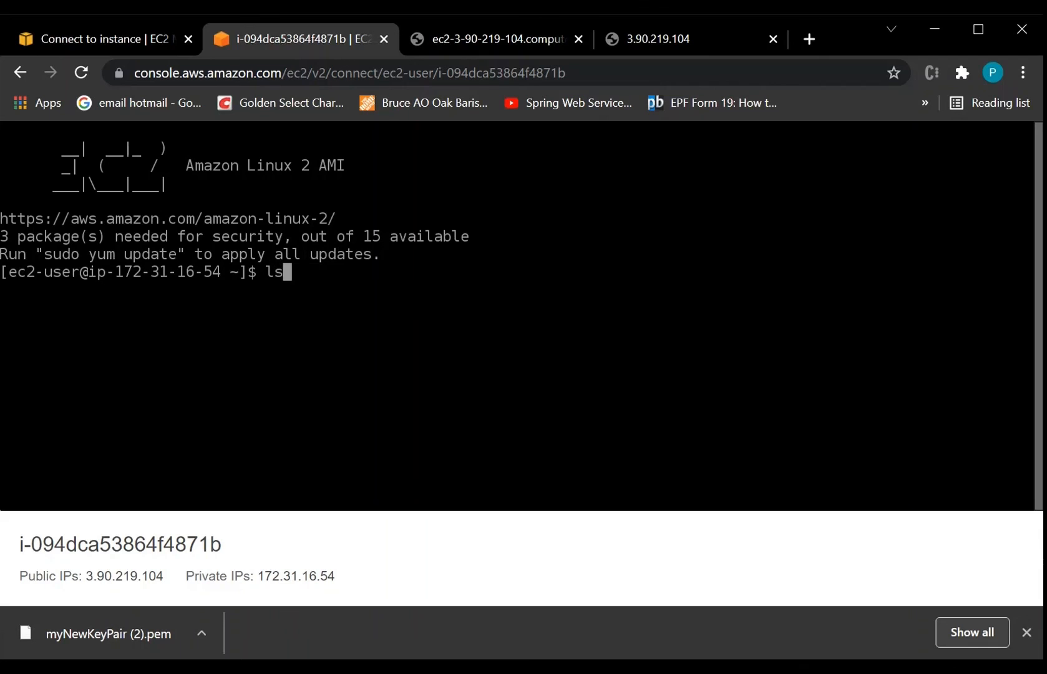
key("Return")
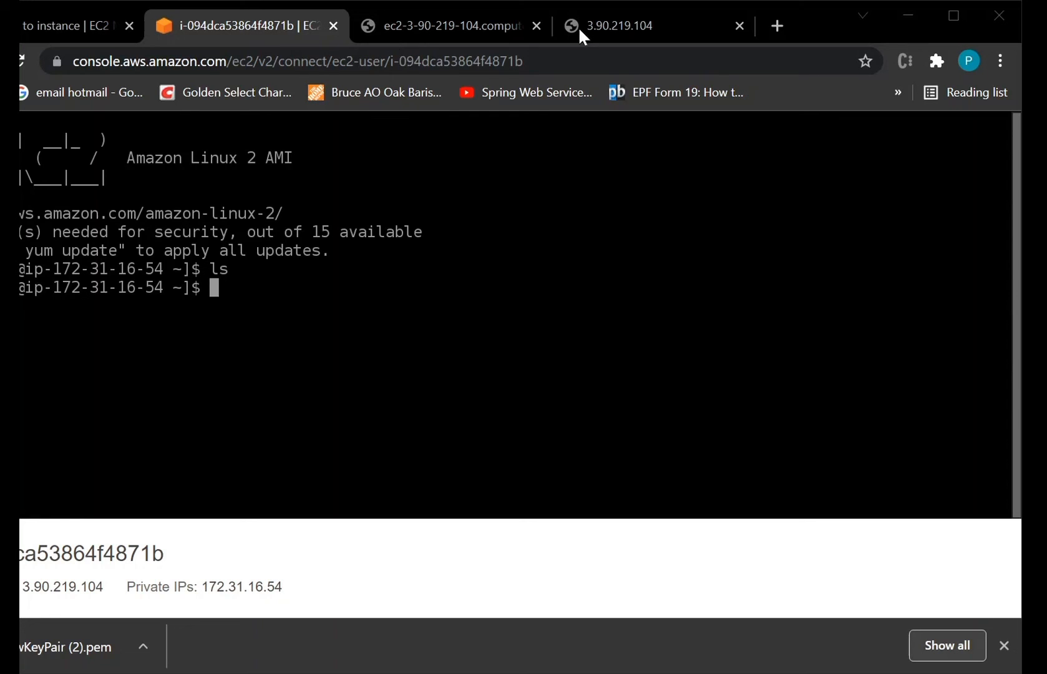
left_click(618, 73)
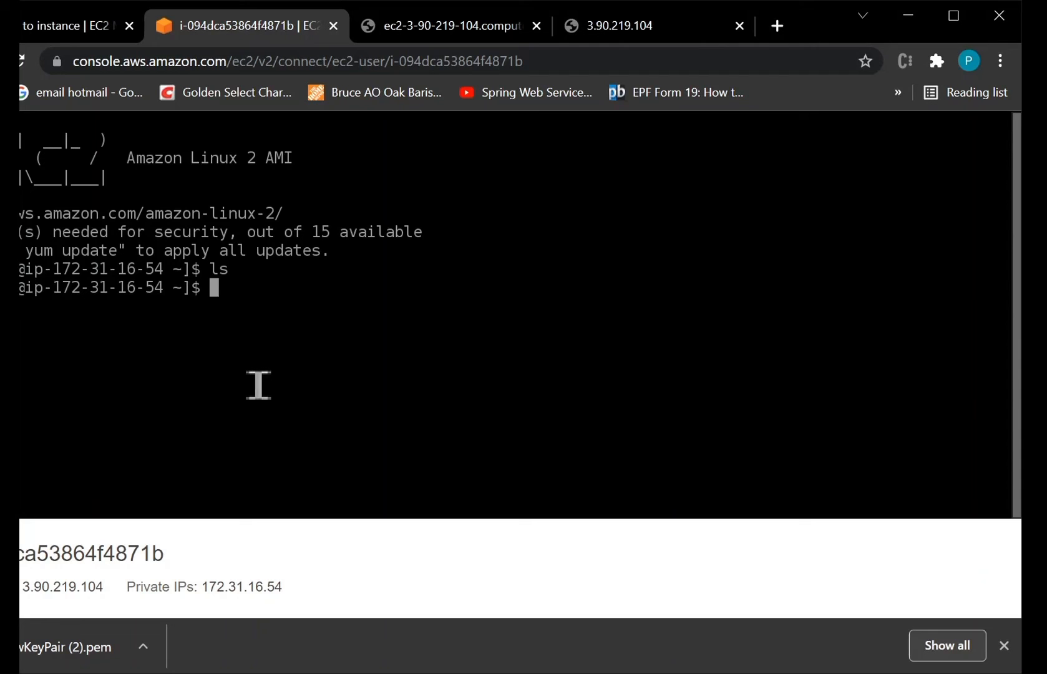
Step: Create an empty file named file1 in the instance's home directory with touch and list the directory with ls
left_click(243, 301)
type("touch file")
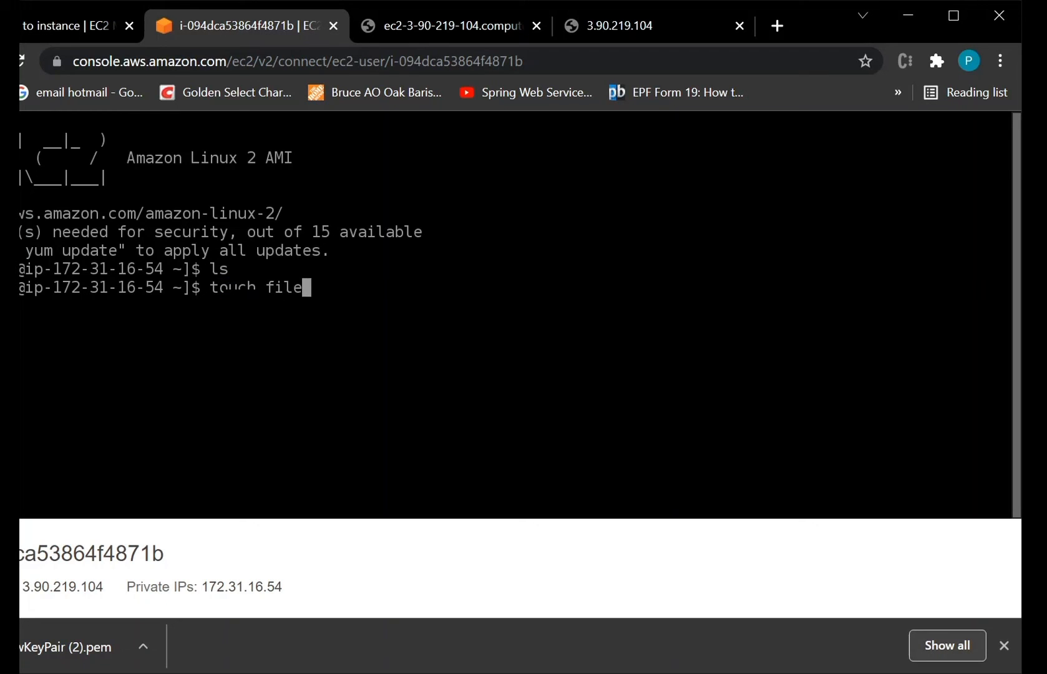
type("1")
key("Return")
type("ls")
key("Return")
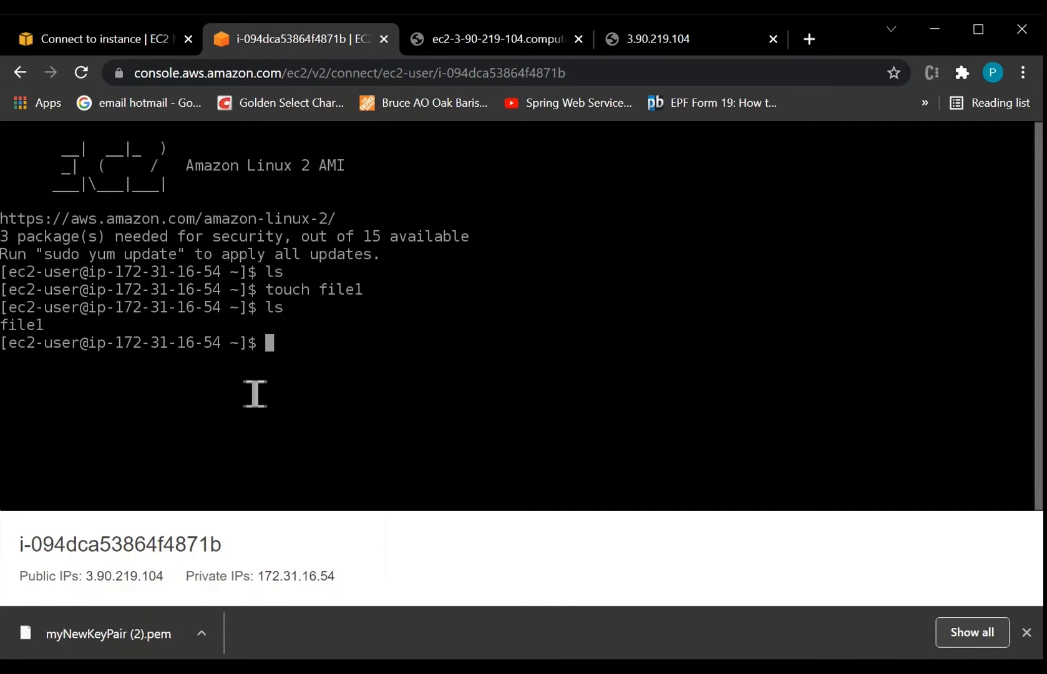
left_click(78, 35)
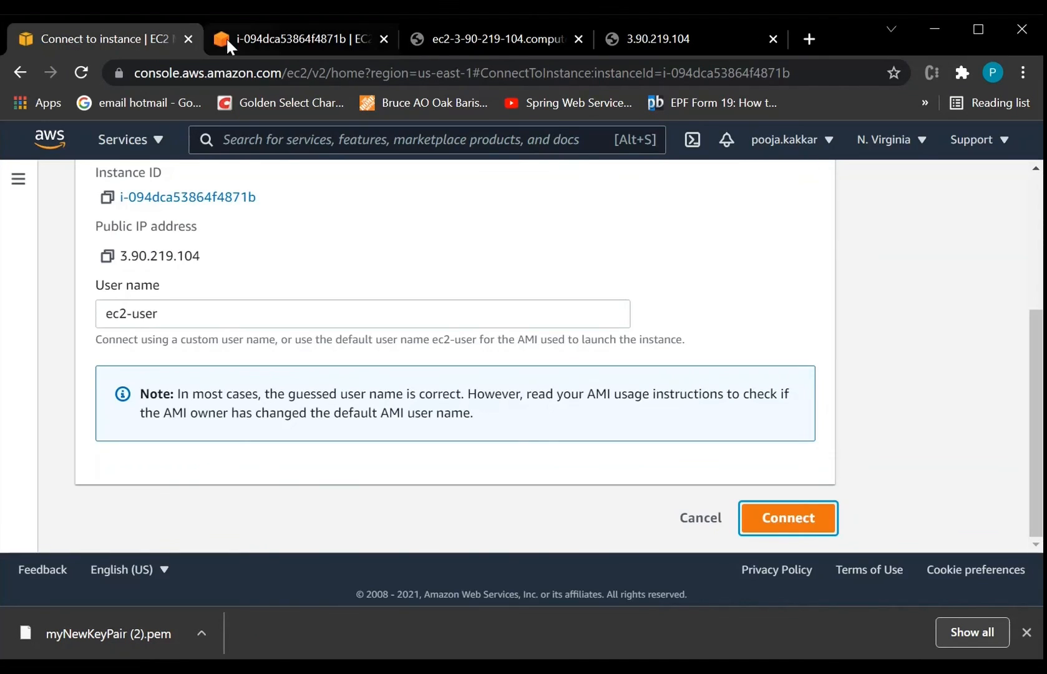
left_click(249, 38)
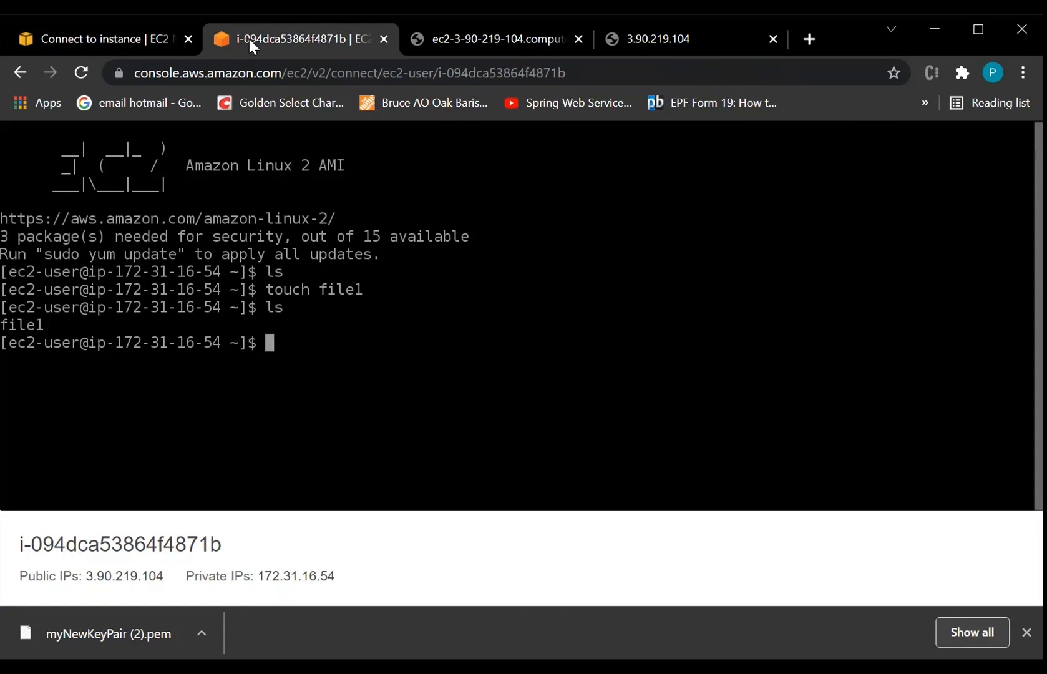